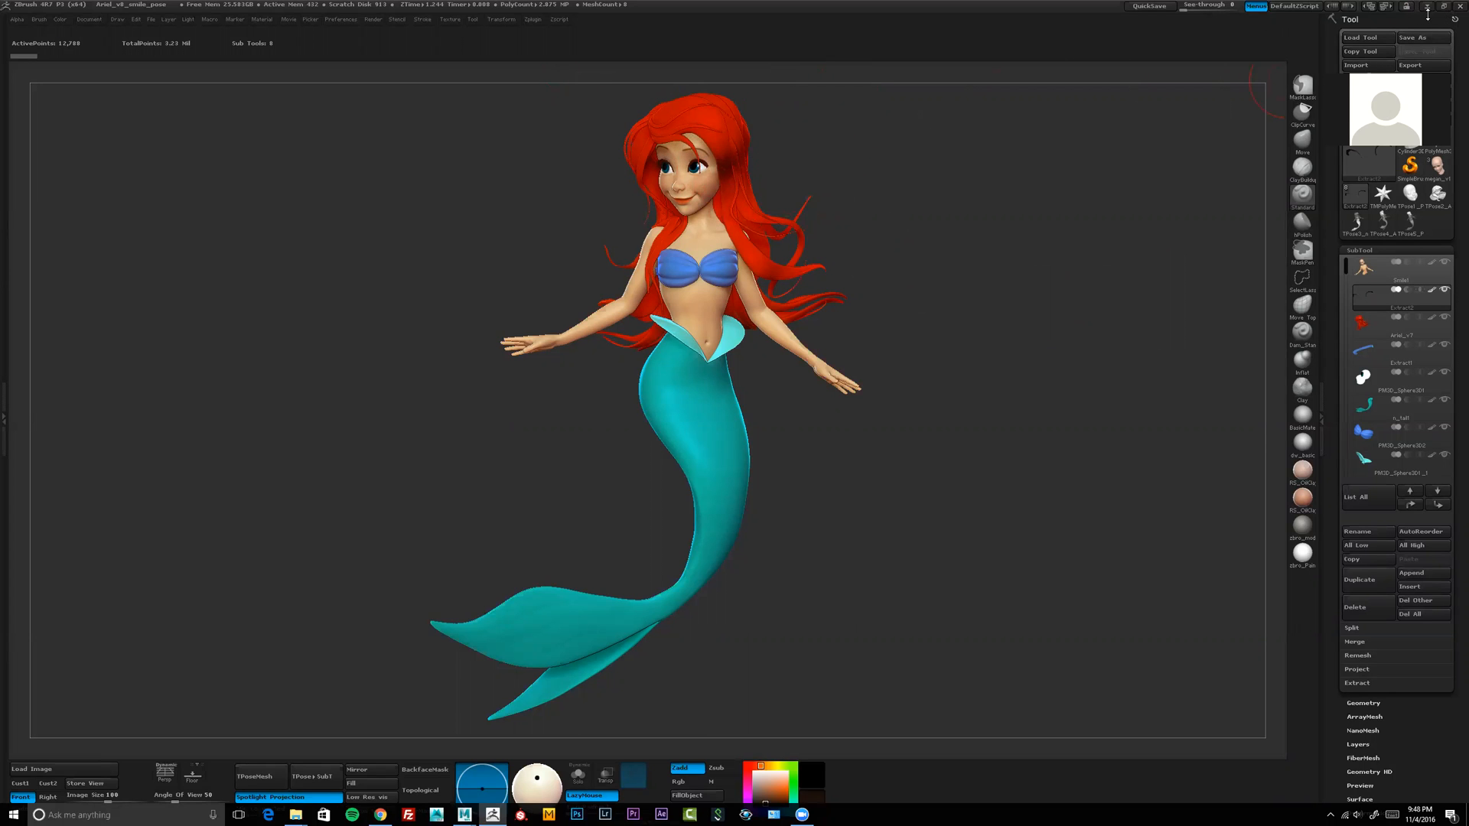
pyautogui.click(1444, 6)
pyautogui.moveTo(570, 102); pyautogui.dragTo(96, 29)
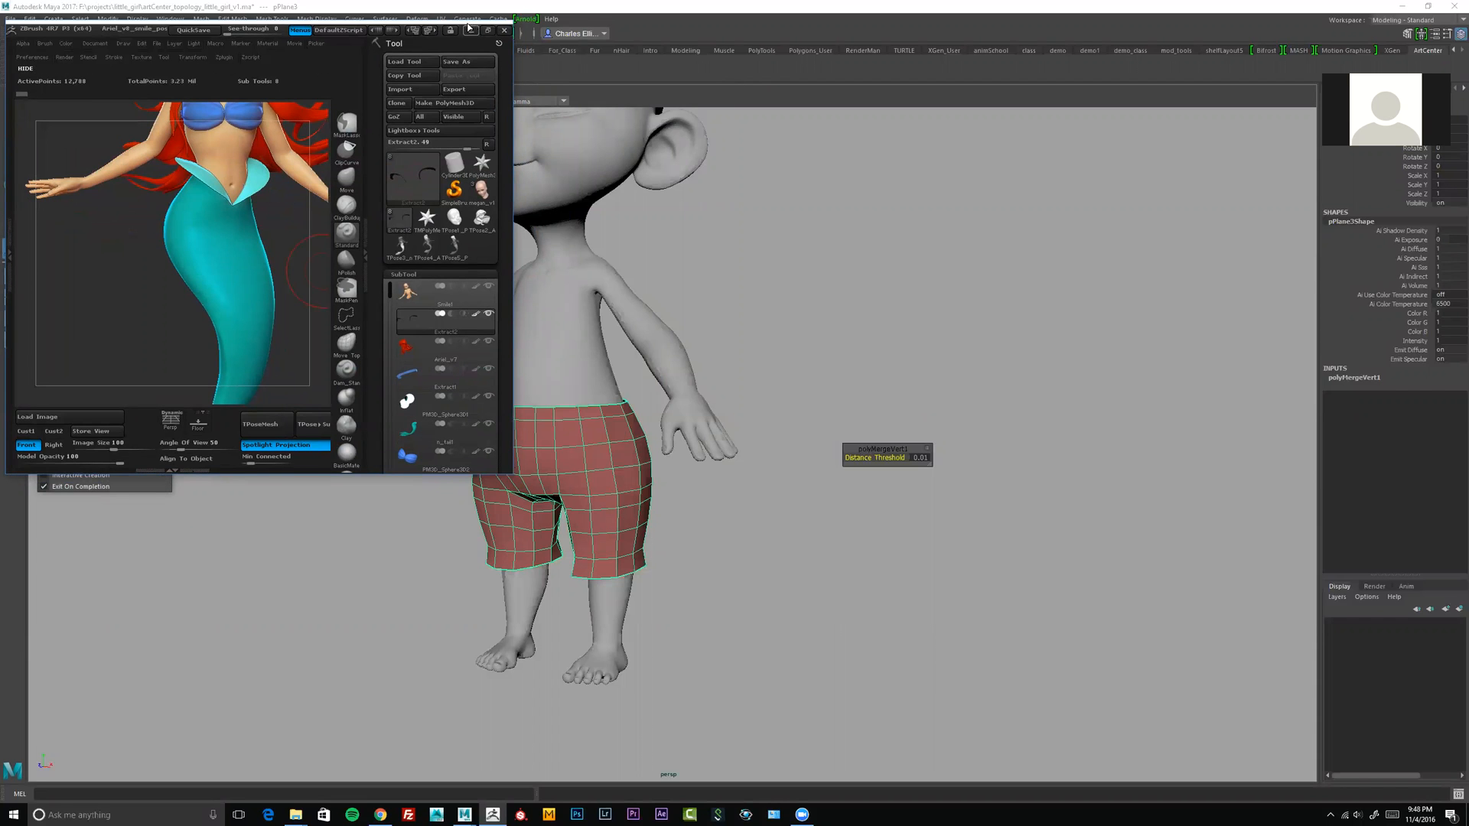
pyautogui.moveTo(393, 23); pyautogui.dragTo(393, 43)
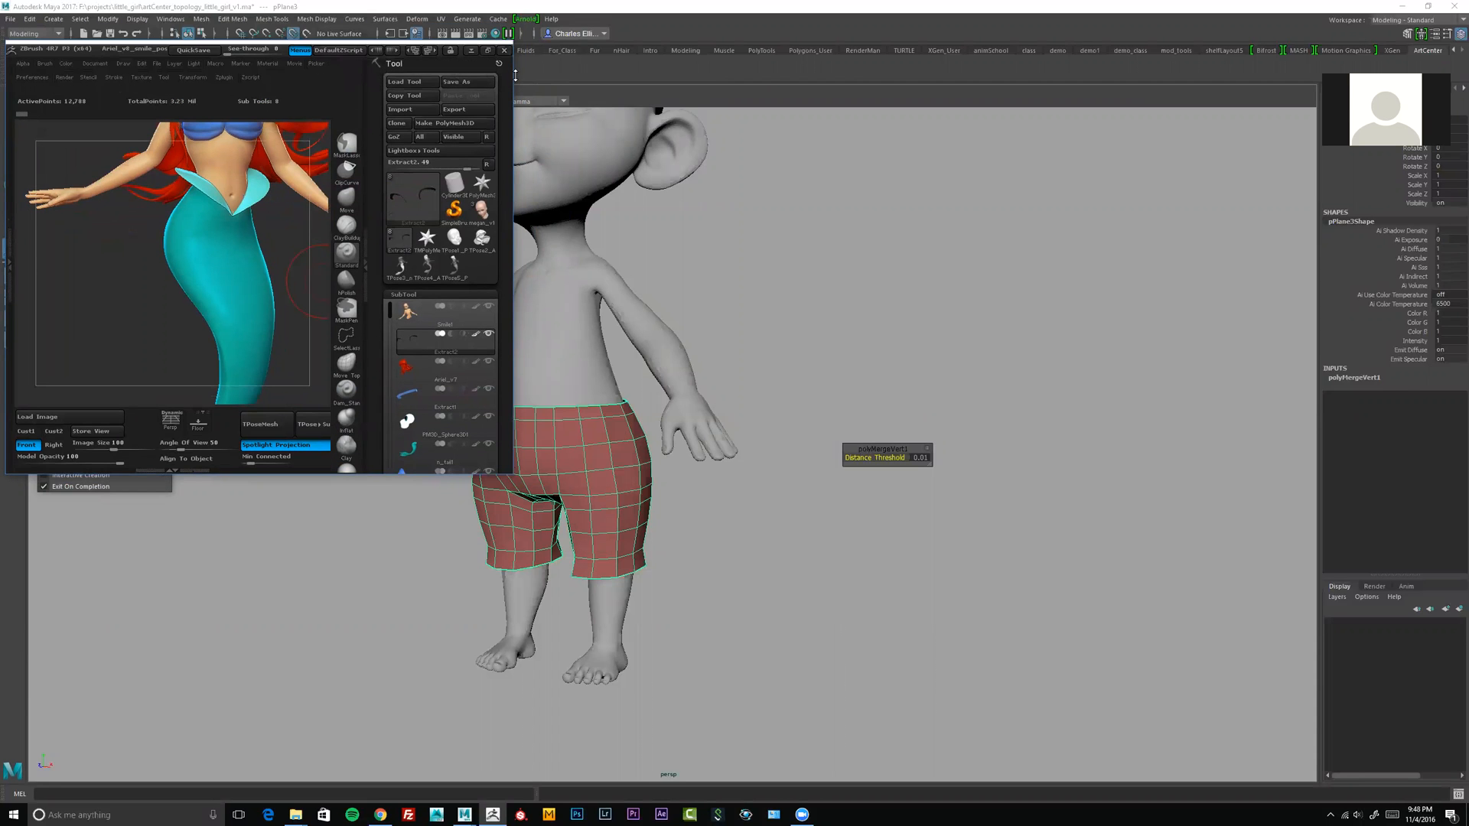
pyautogui.moveTo(515, 75); pyautogui.dragTo(1449, 122)
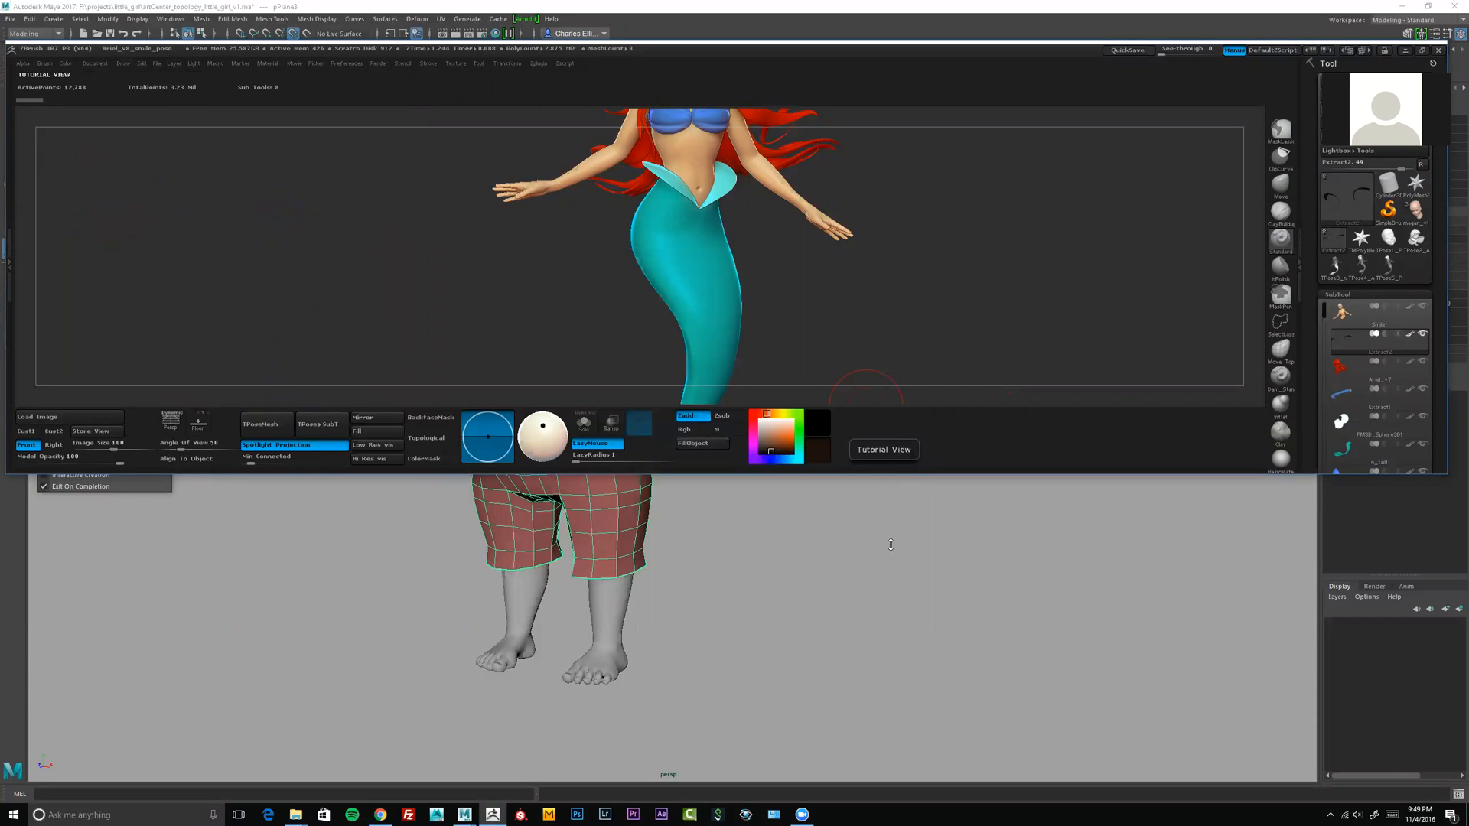
pyautogui.click(1422, 51)
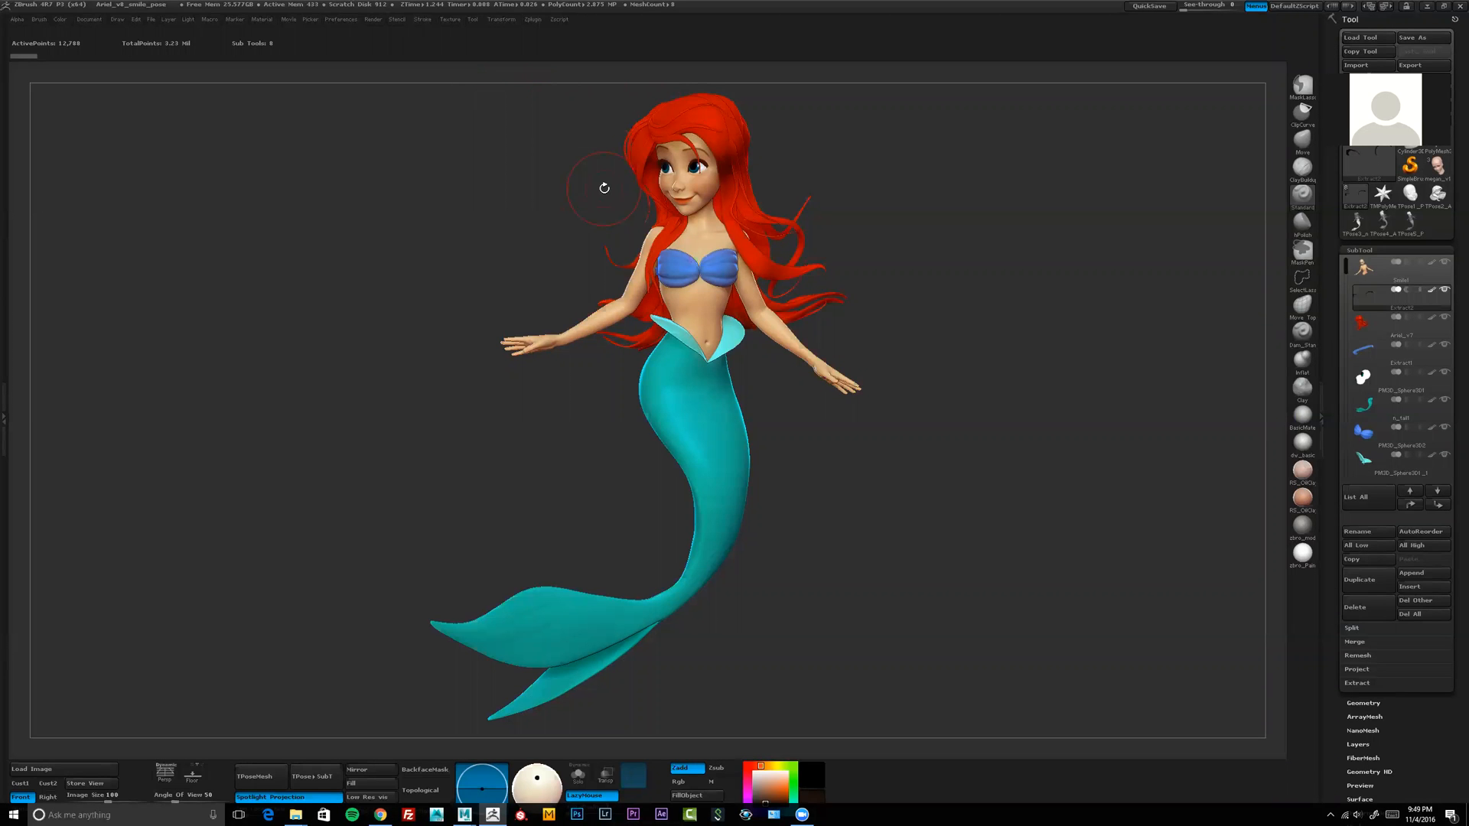
pyautogui.moveTo(994, 479); pyautogui.dragTo(928, 393)
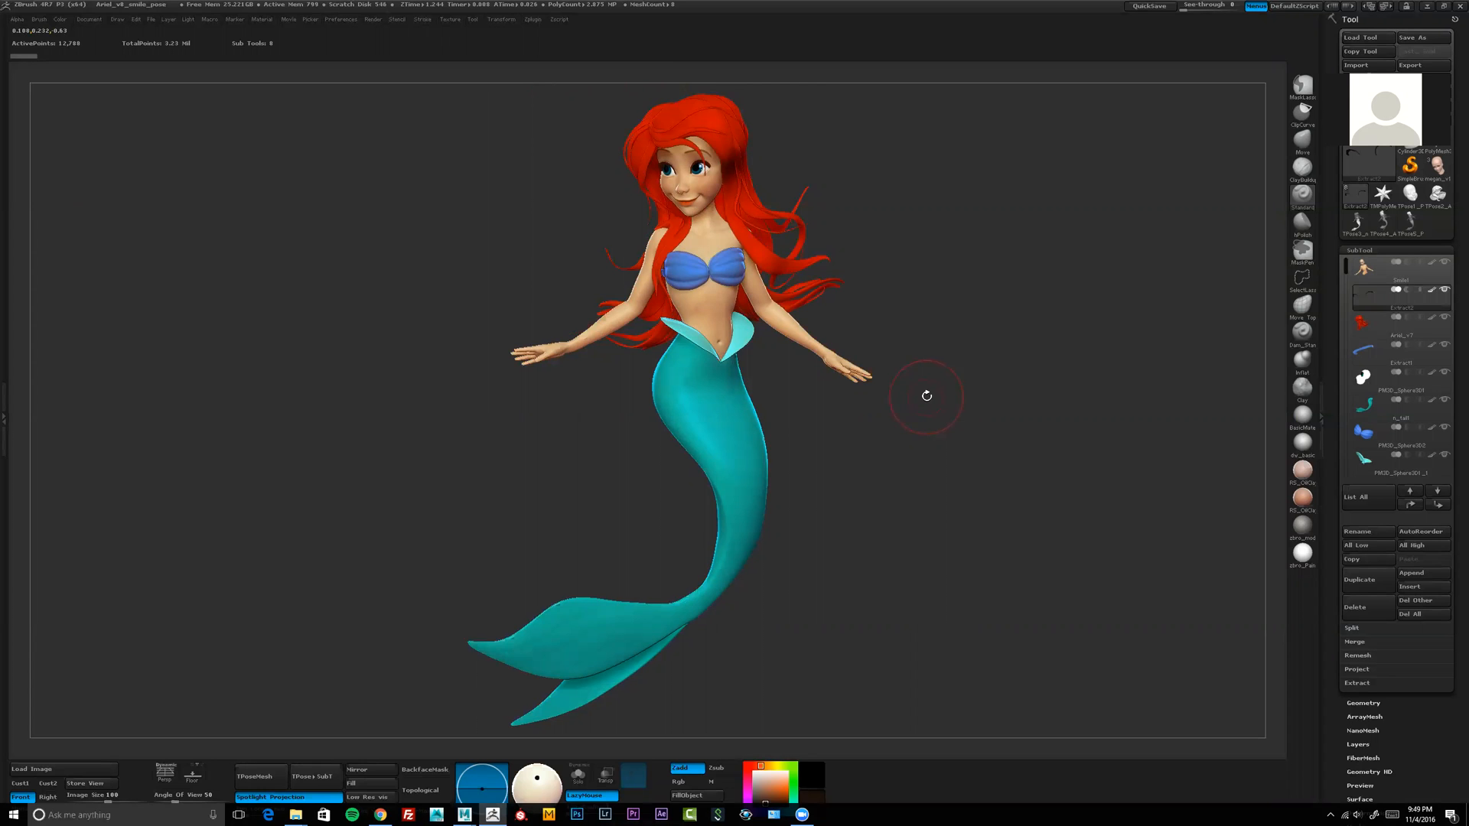
pyautogui.moveTo(931, 394)
pyautogui.mouseDown()
pyautogui.moveTo(942, 409)
pyautogui.moveTo(888, 423)
pyautogui.mouseUp()
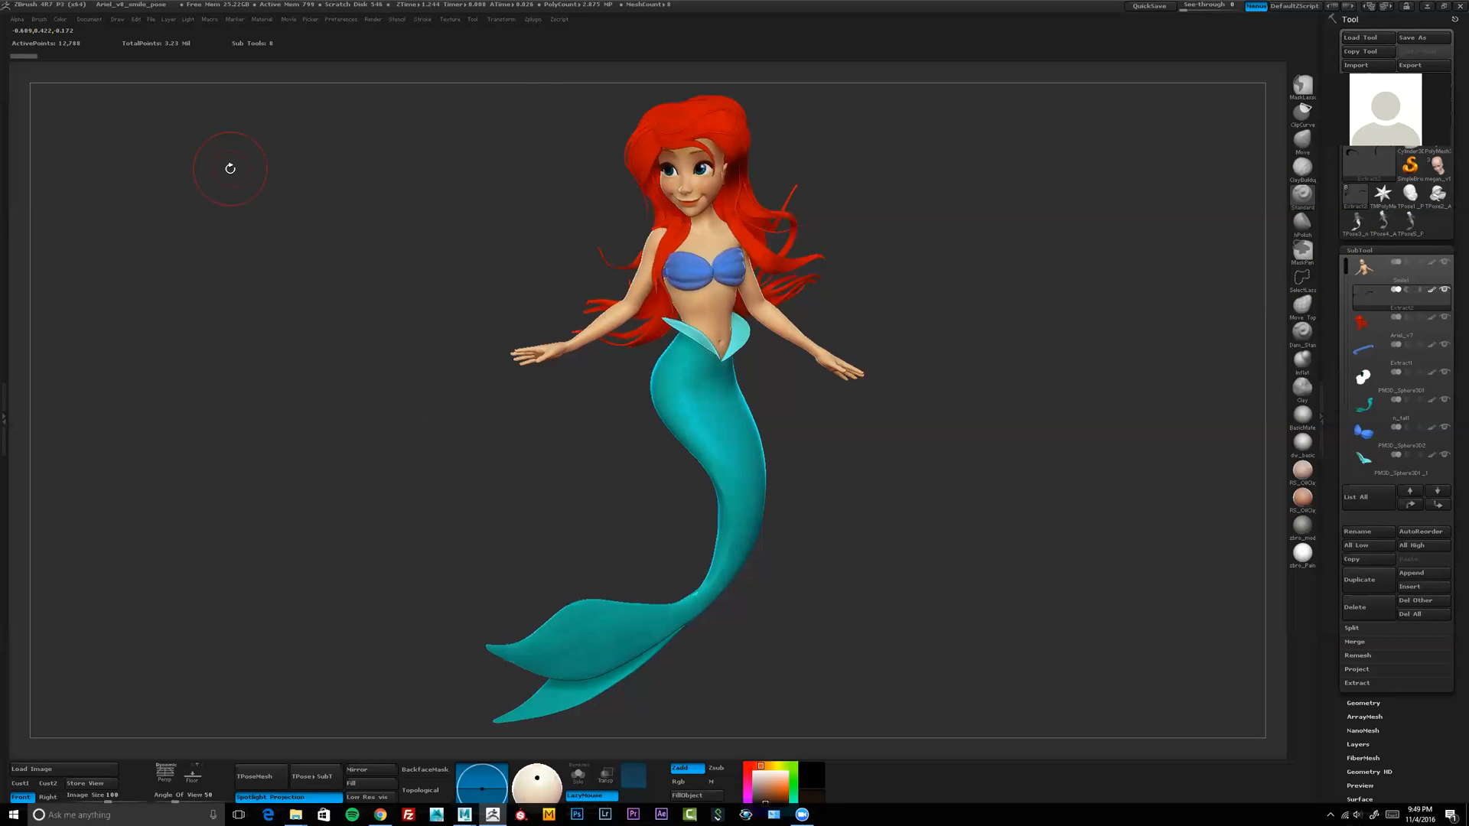
# Step: Try to set the document width to 1280 while its proportions are constrained
pyautogui.click(89, 21)
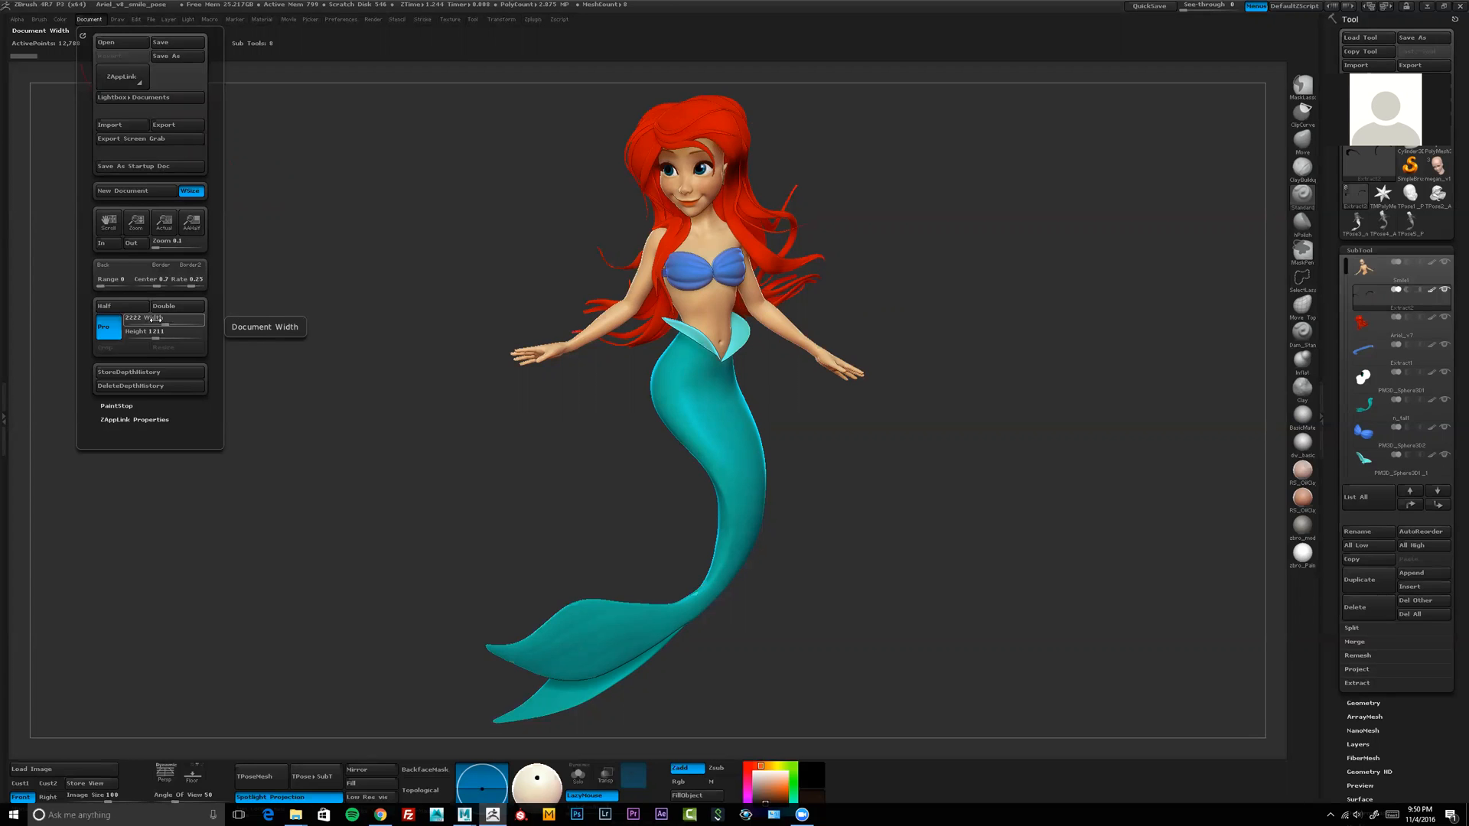
pyautogui.click(143, 318)
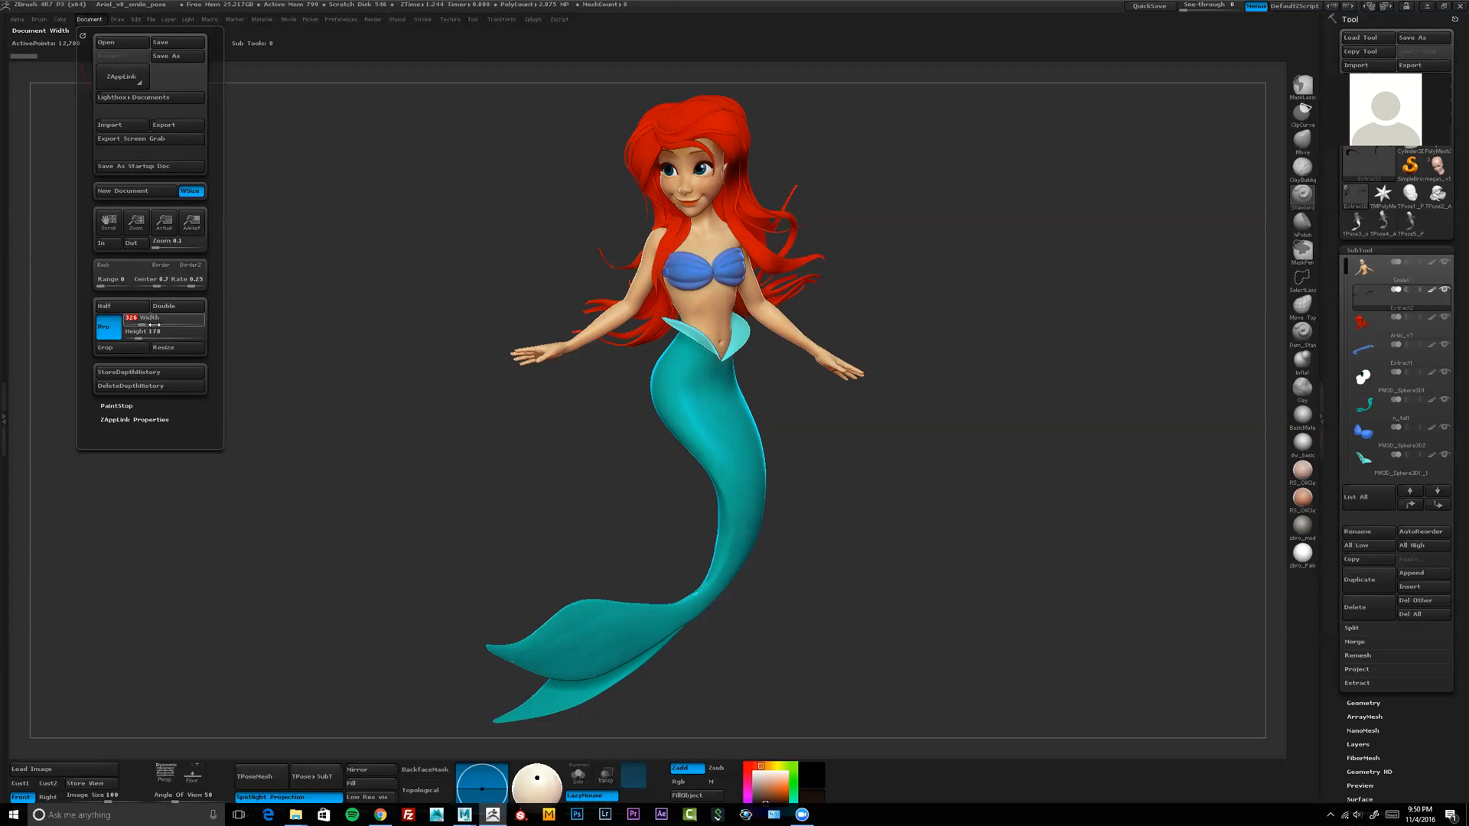
pyautogui.write('1280')
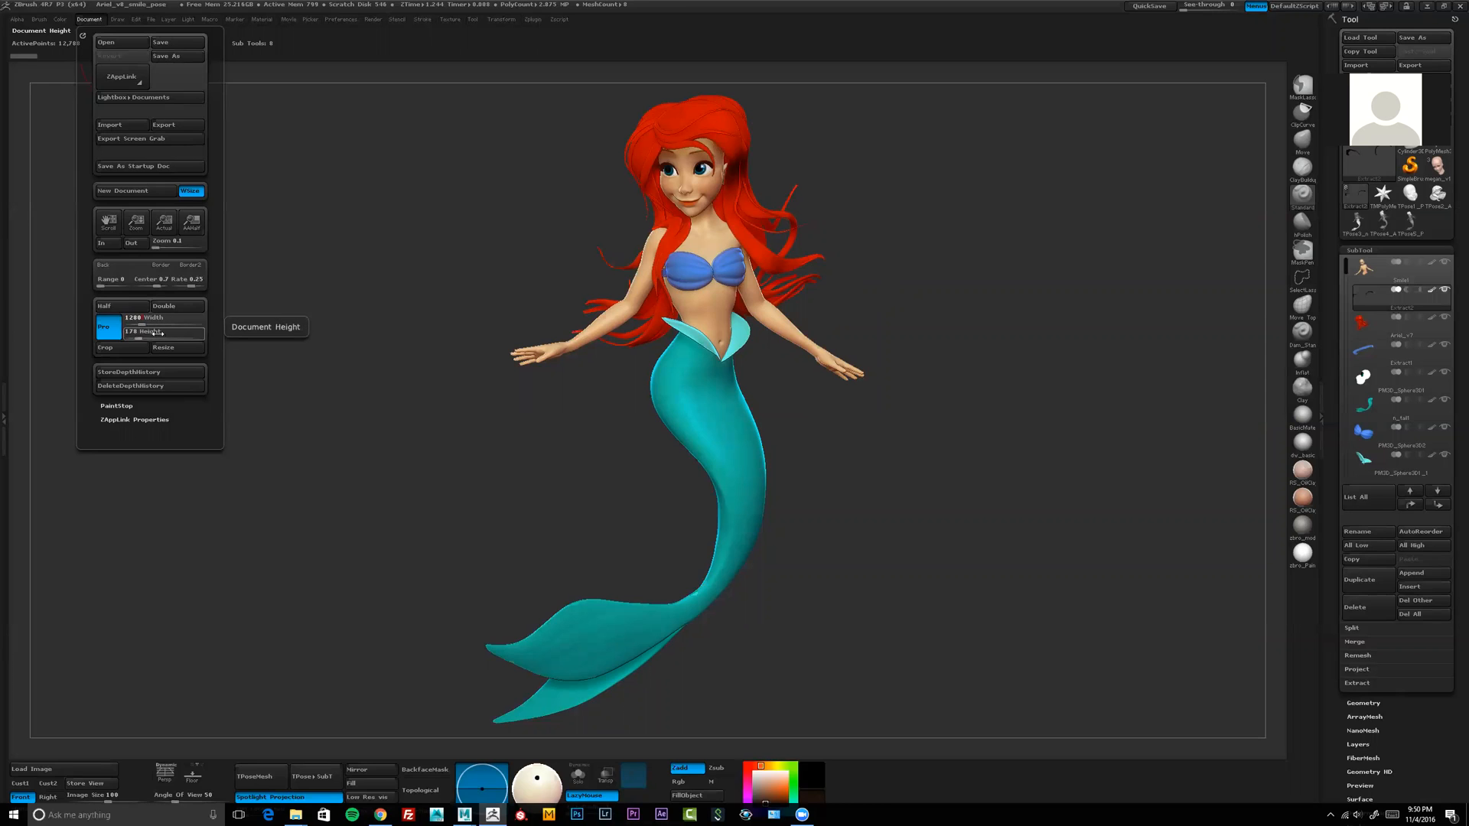
pyautogui.click(161, 332)
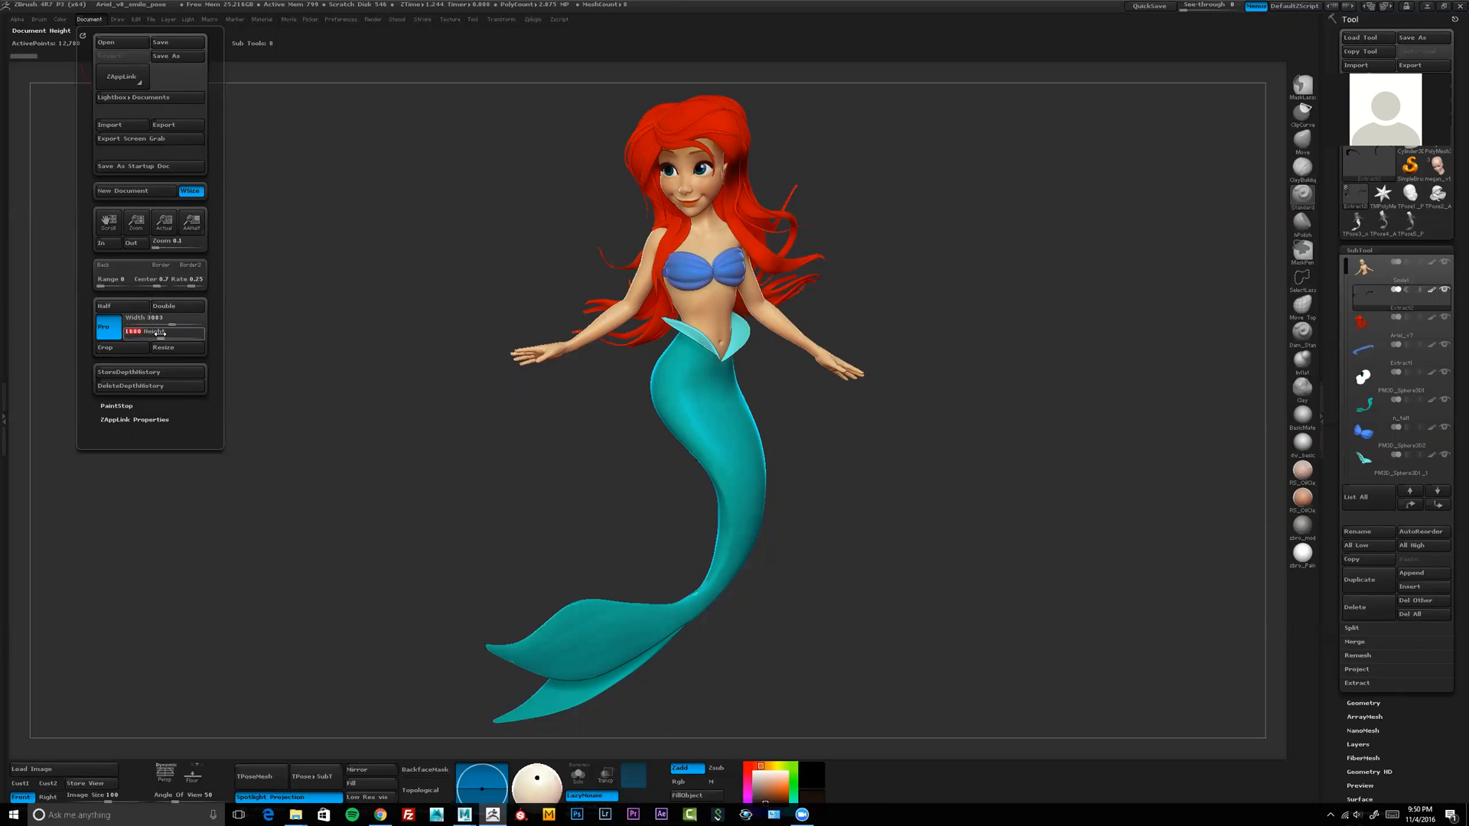
pyautogui.click(111, 329)
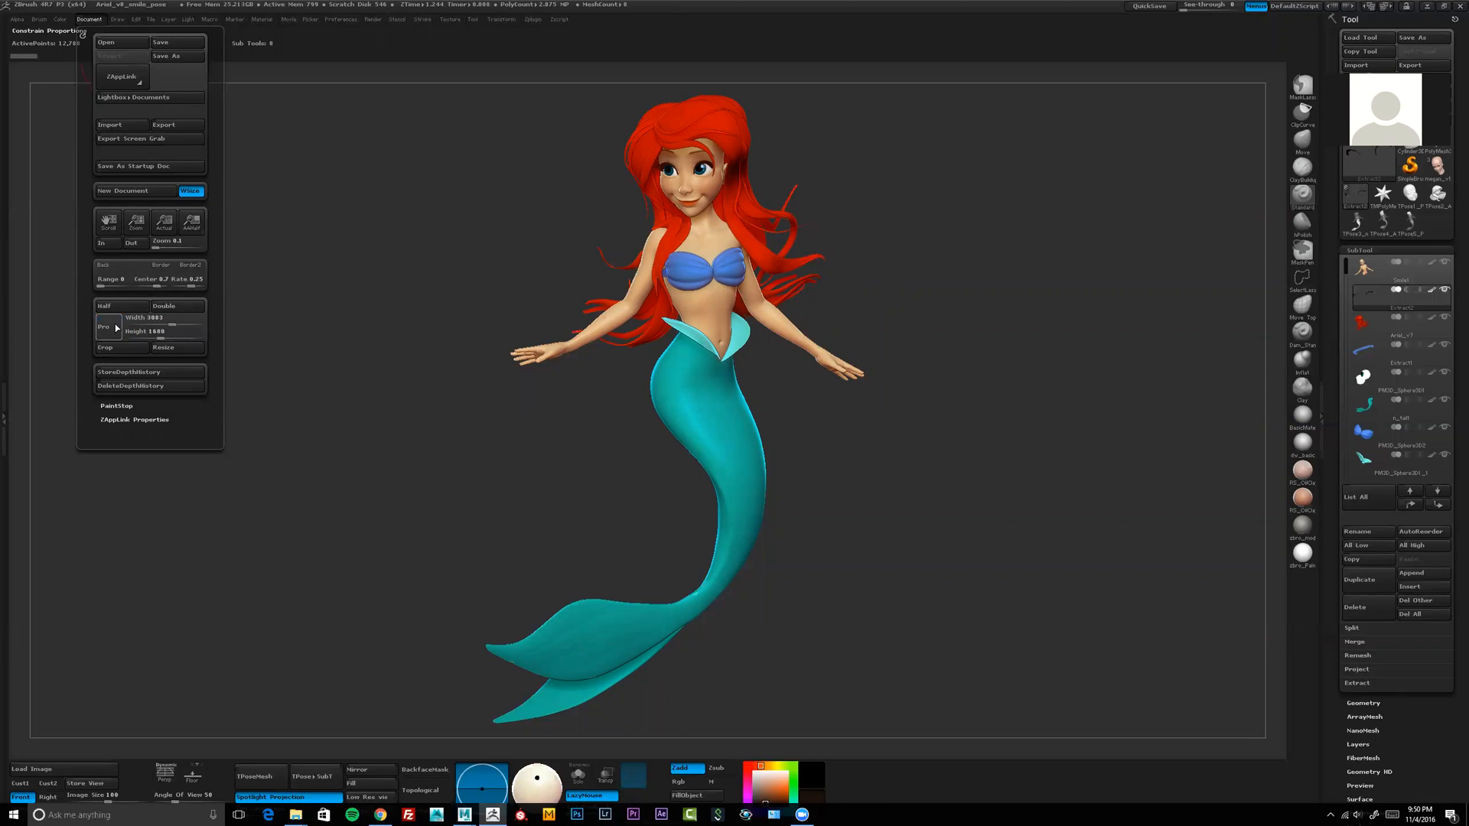
pyautogui.click(112, 330)
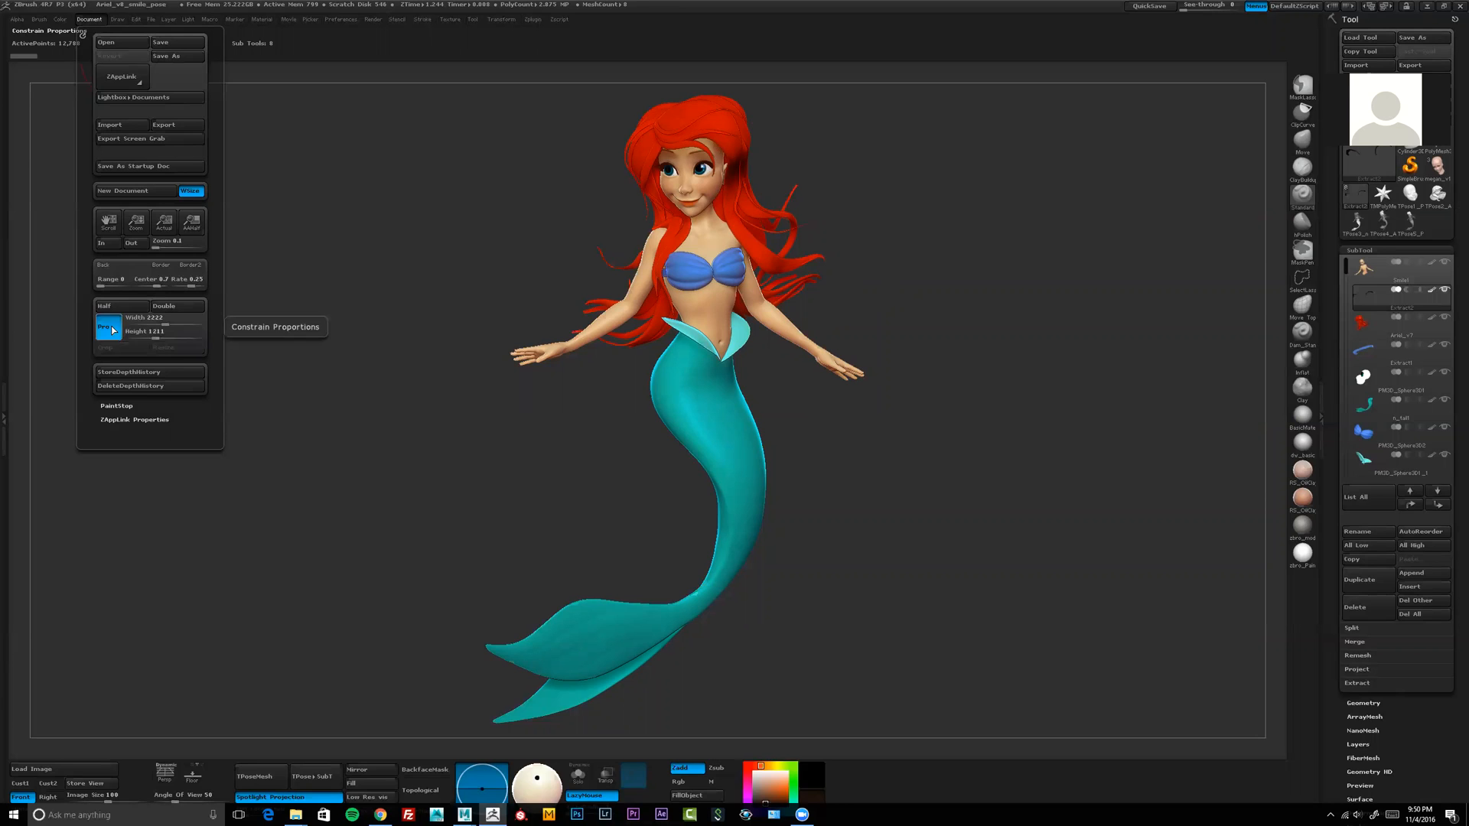
# Step: Turn off constrained proportions and resize the document to a width of 1280 and a height of 720
pyautogui.click(111, 329)
pyautogui.click(138, 318)
pyautogui.write('301')
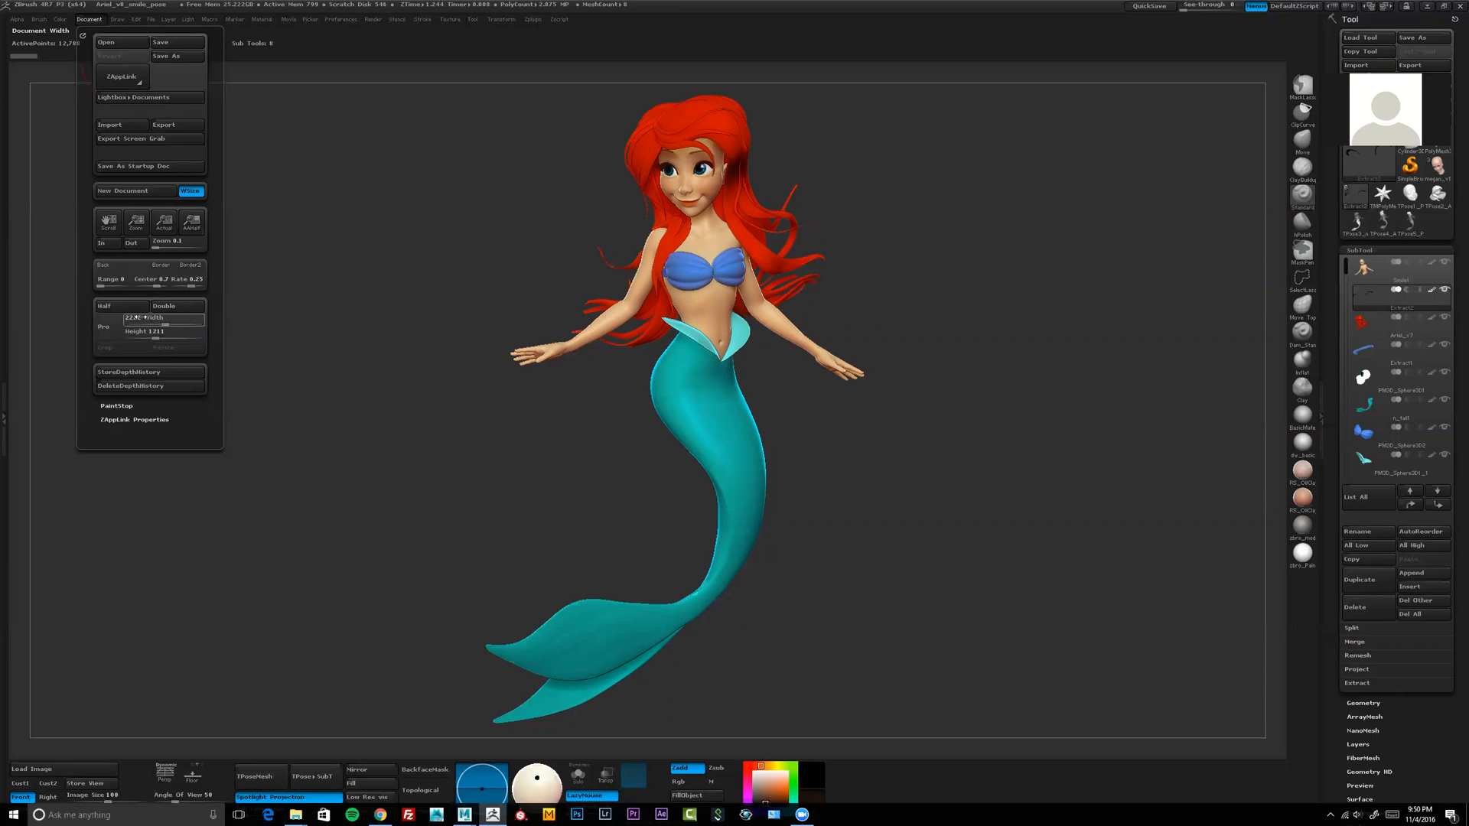
pyautogui.write('1280')
pyautogui.press('Return')
pyautogui.click(134, 332)
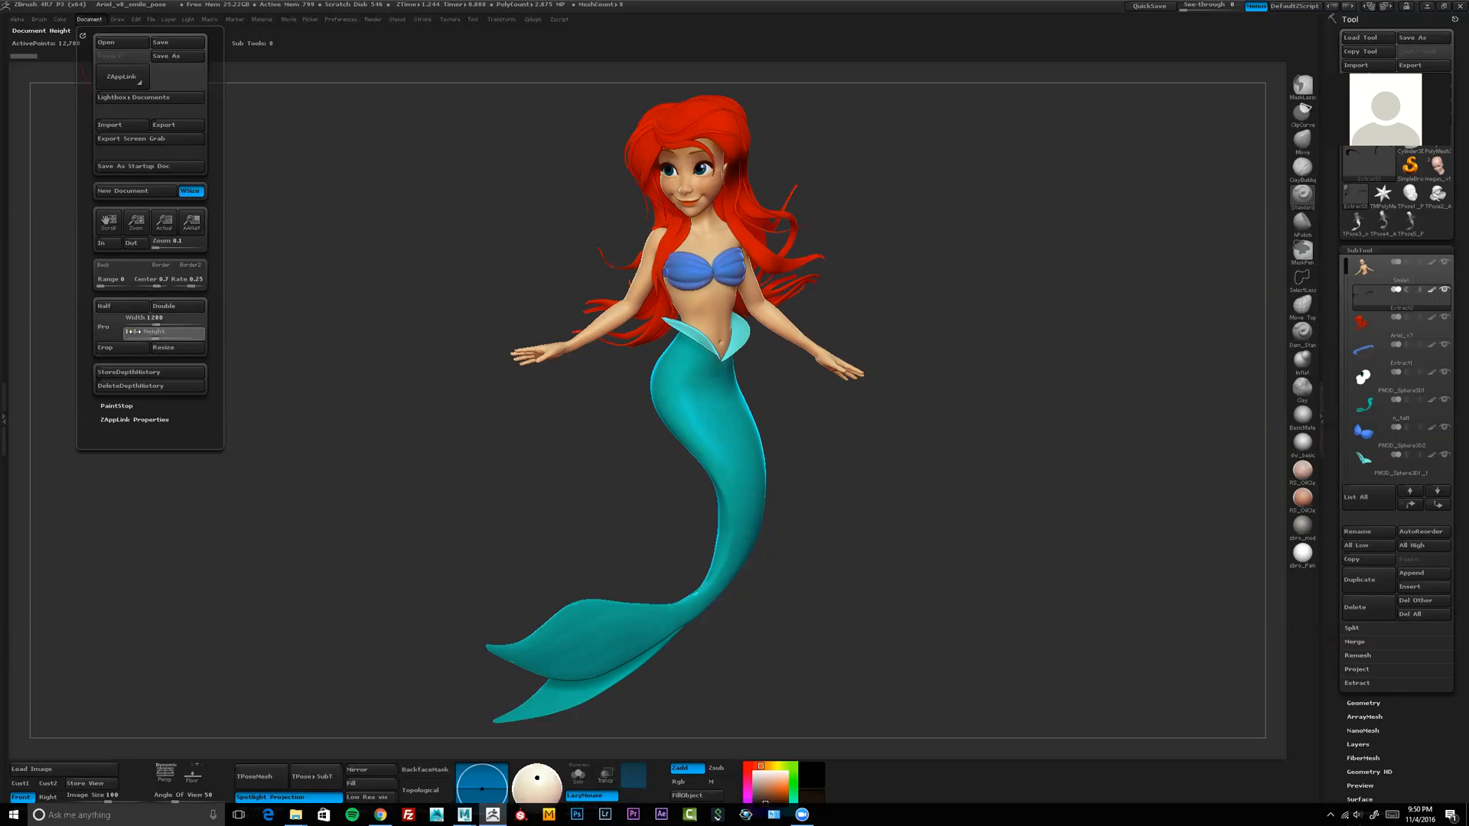
pyautogui.write('7')
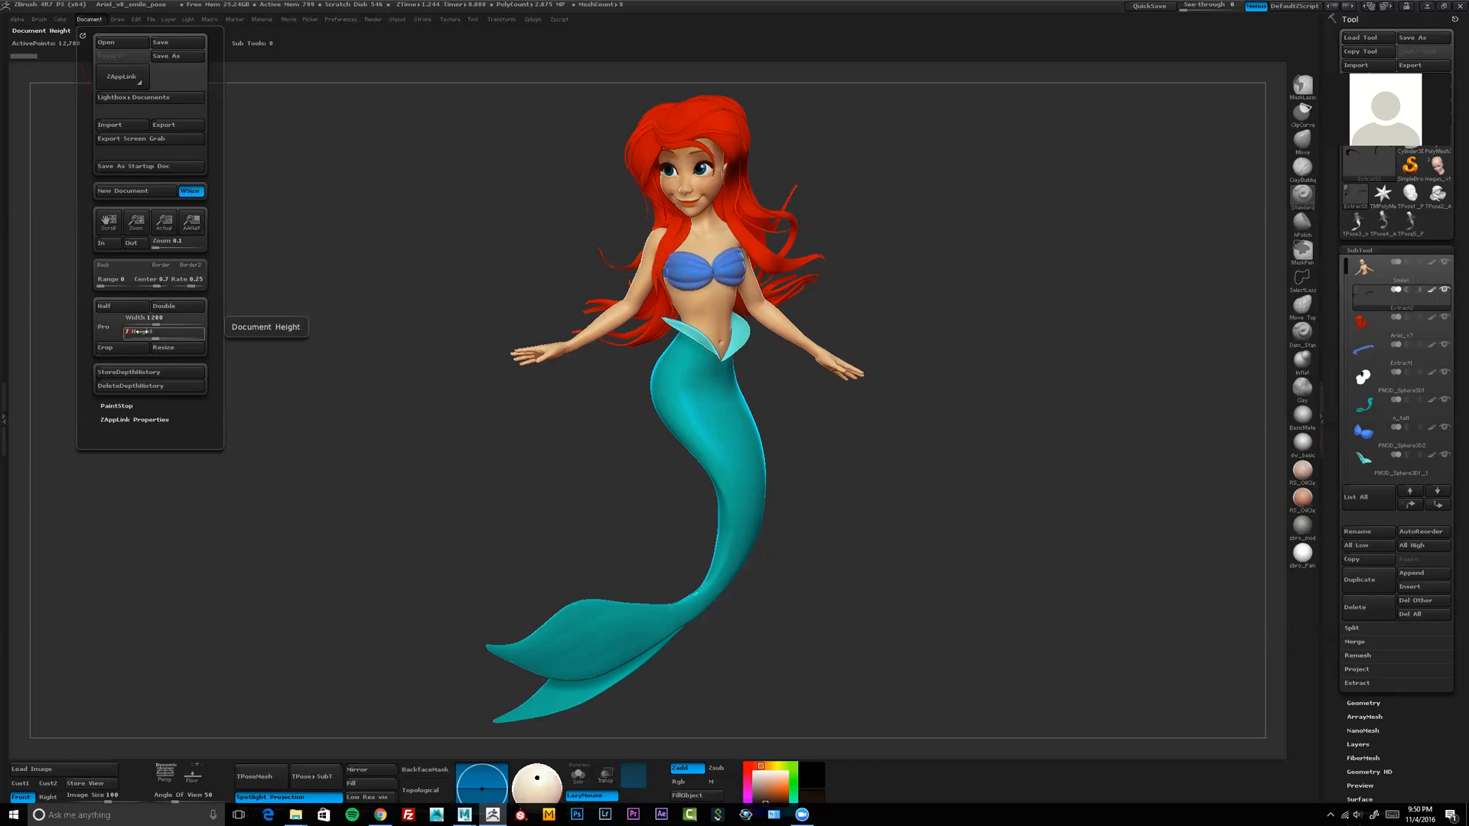
pyautogui.write('2')
pyautogui.click(175, 349)
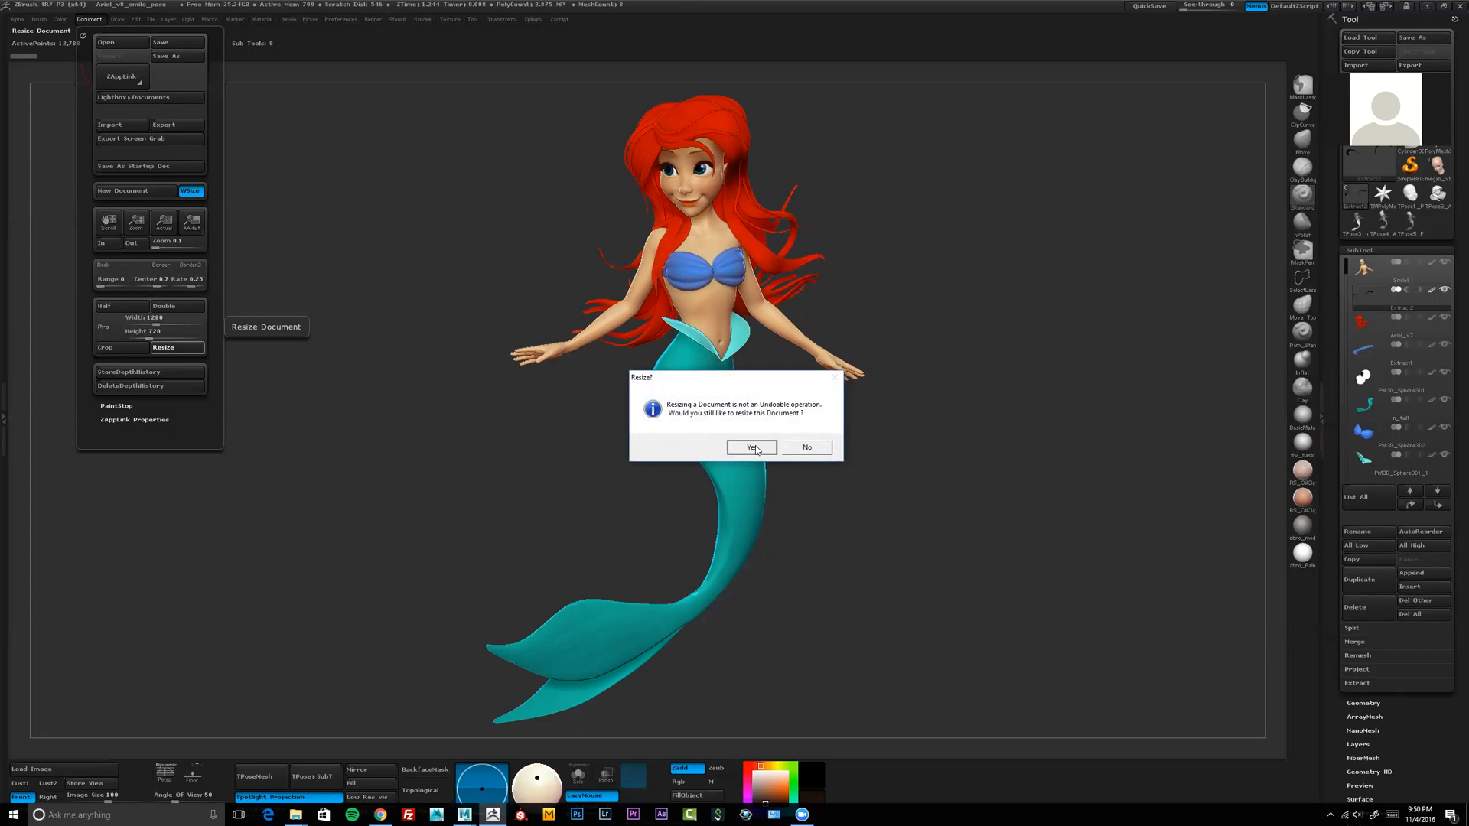
pyautogui.click(754, 447)
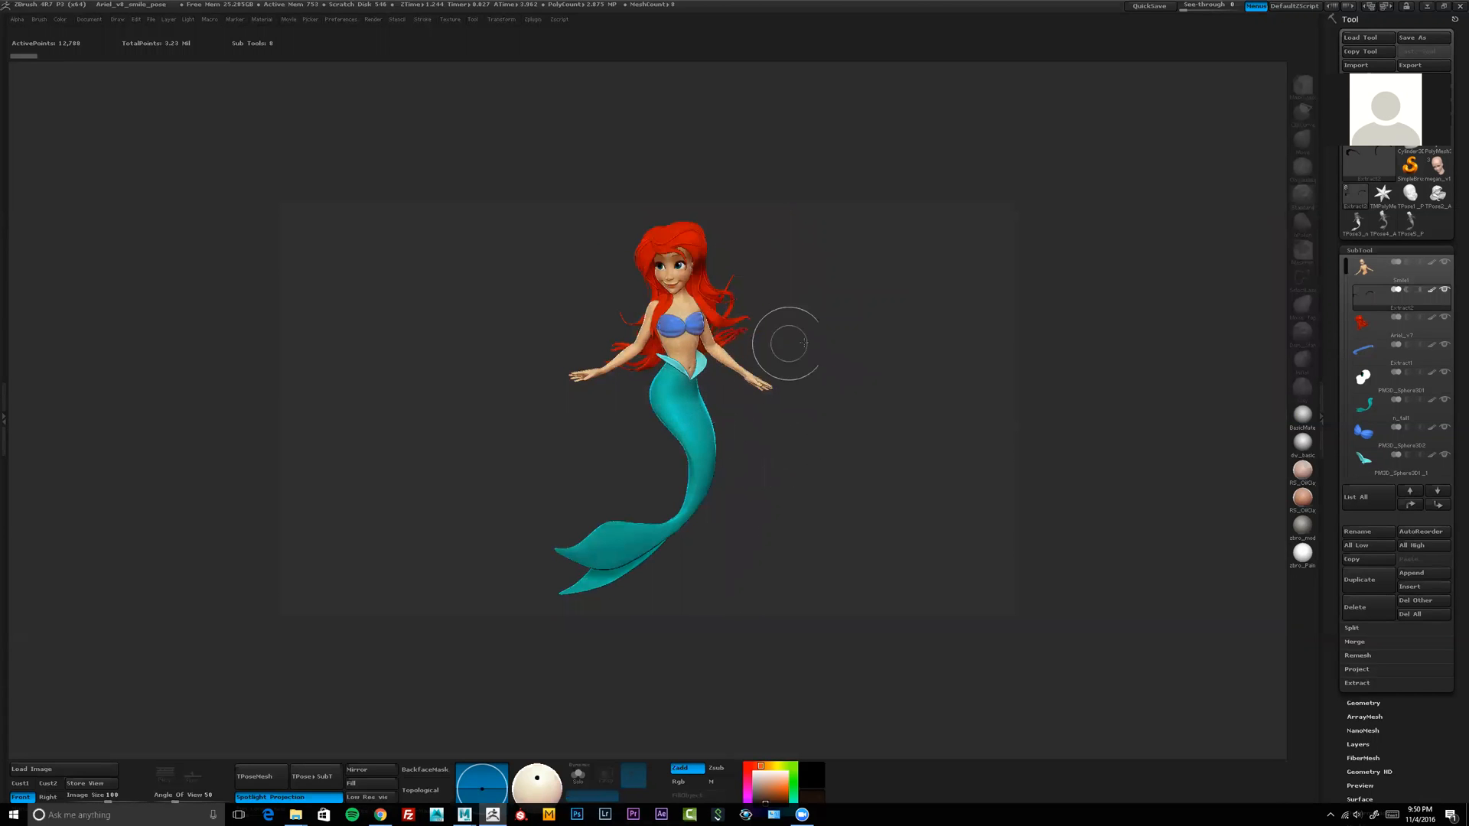
# Step: Draw extra copies of the mermaid on the resized canvas, and clear the whole canvas
pyautogui.moveTo(818, 340)
pyautogui.mouseDown()
pyautogui.moveTo(884, 337)
pyautogui.moveTo(858, 338)
pyautogui.moveTo(880, 388)
pyautogui.moveTo(813, 420)
pyautogui.mouseUp()
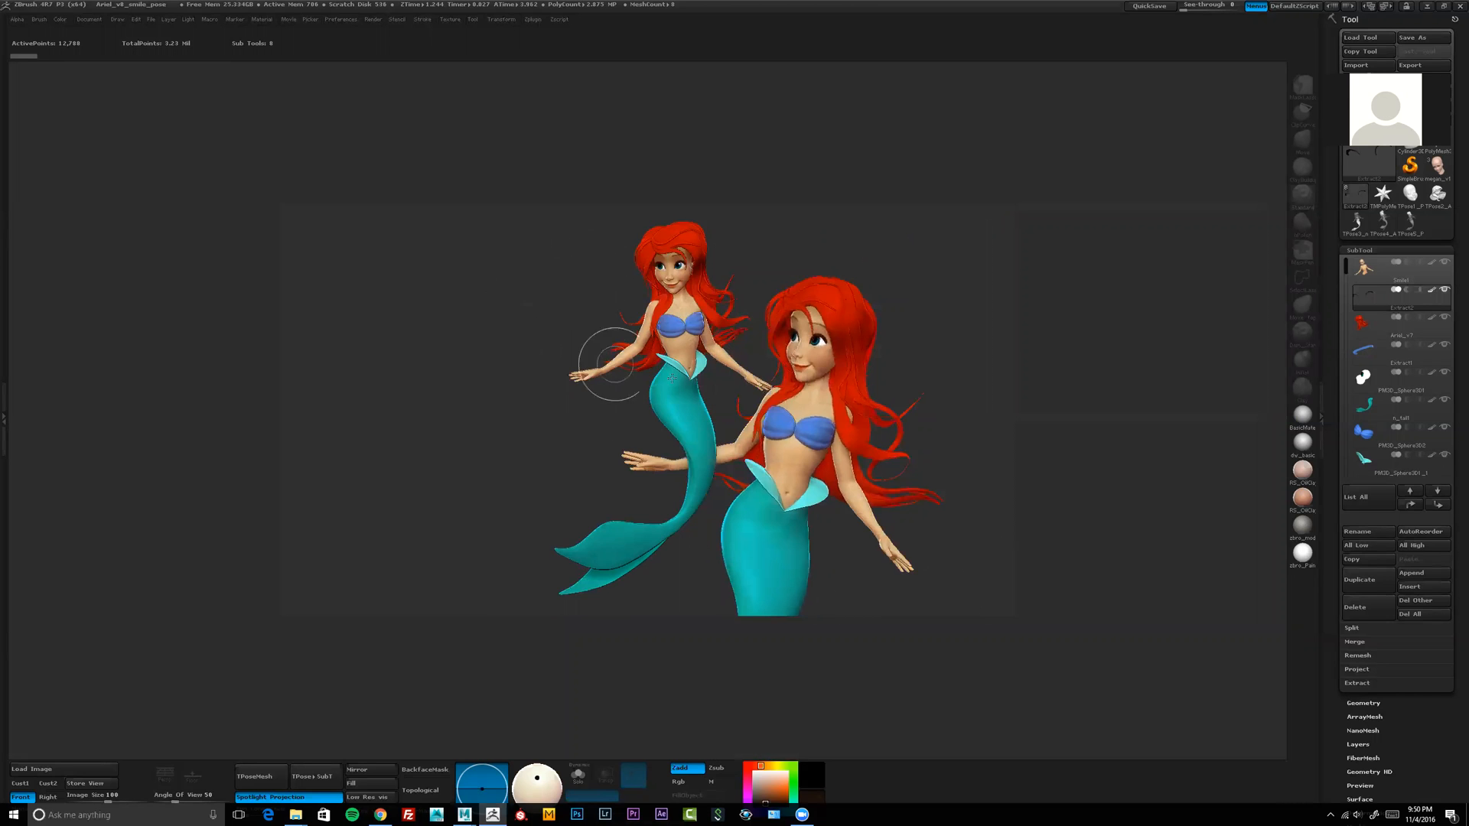
pyautogui.moveTo(535, 305)
pyautogui.mouseDown()
pyautogui.moveTo(439, 296)
pyautogui.moveTo(478, 371)
pyautogui.moveTo(596, 423)
pyautogui.mouseUp()
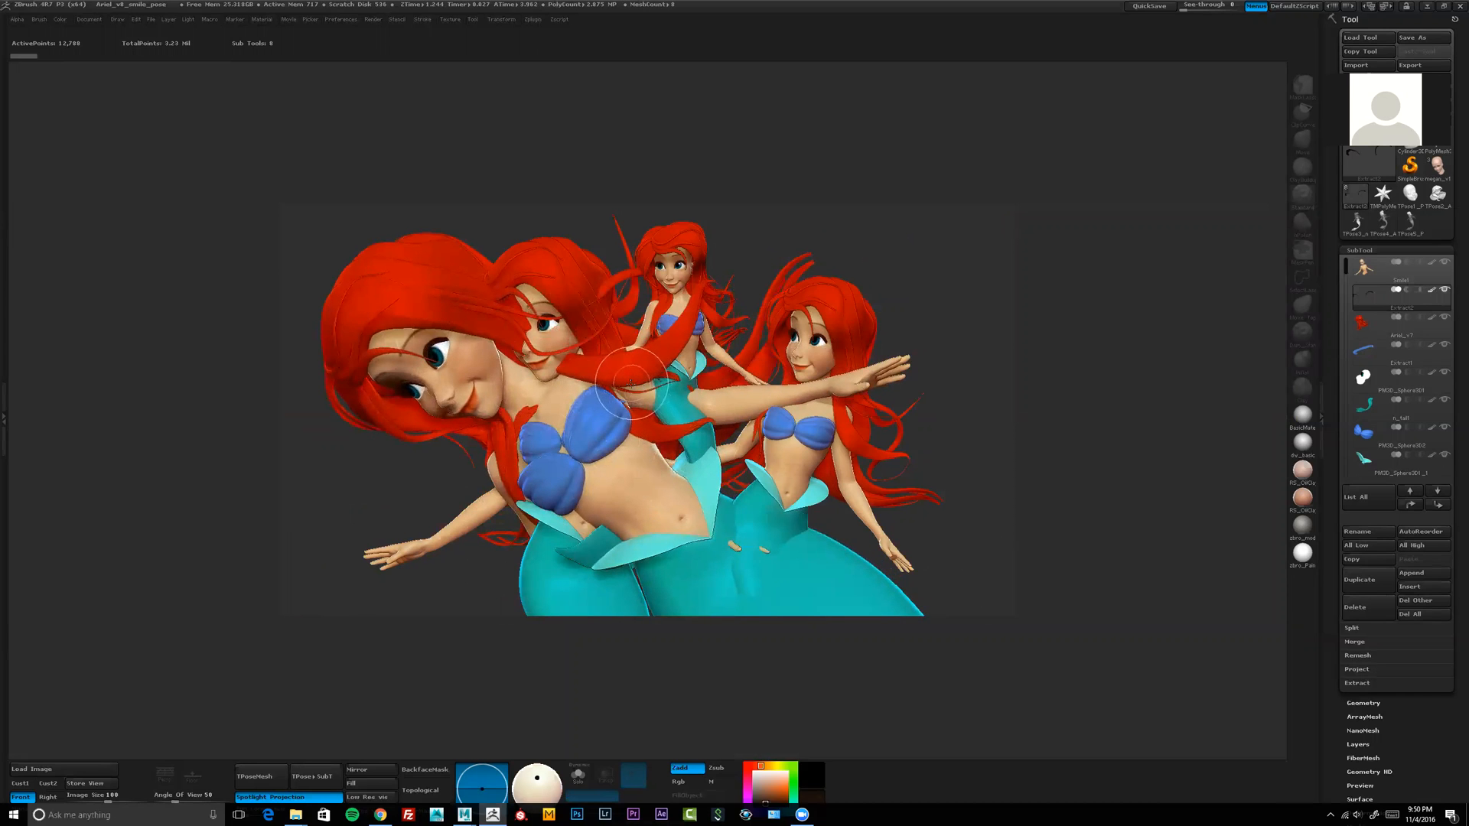
pyautogui.hotkey('ctrl', 'n')
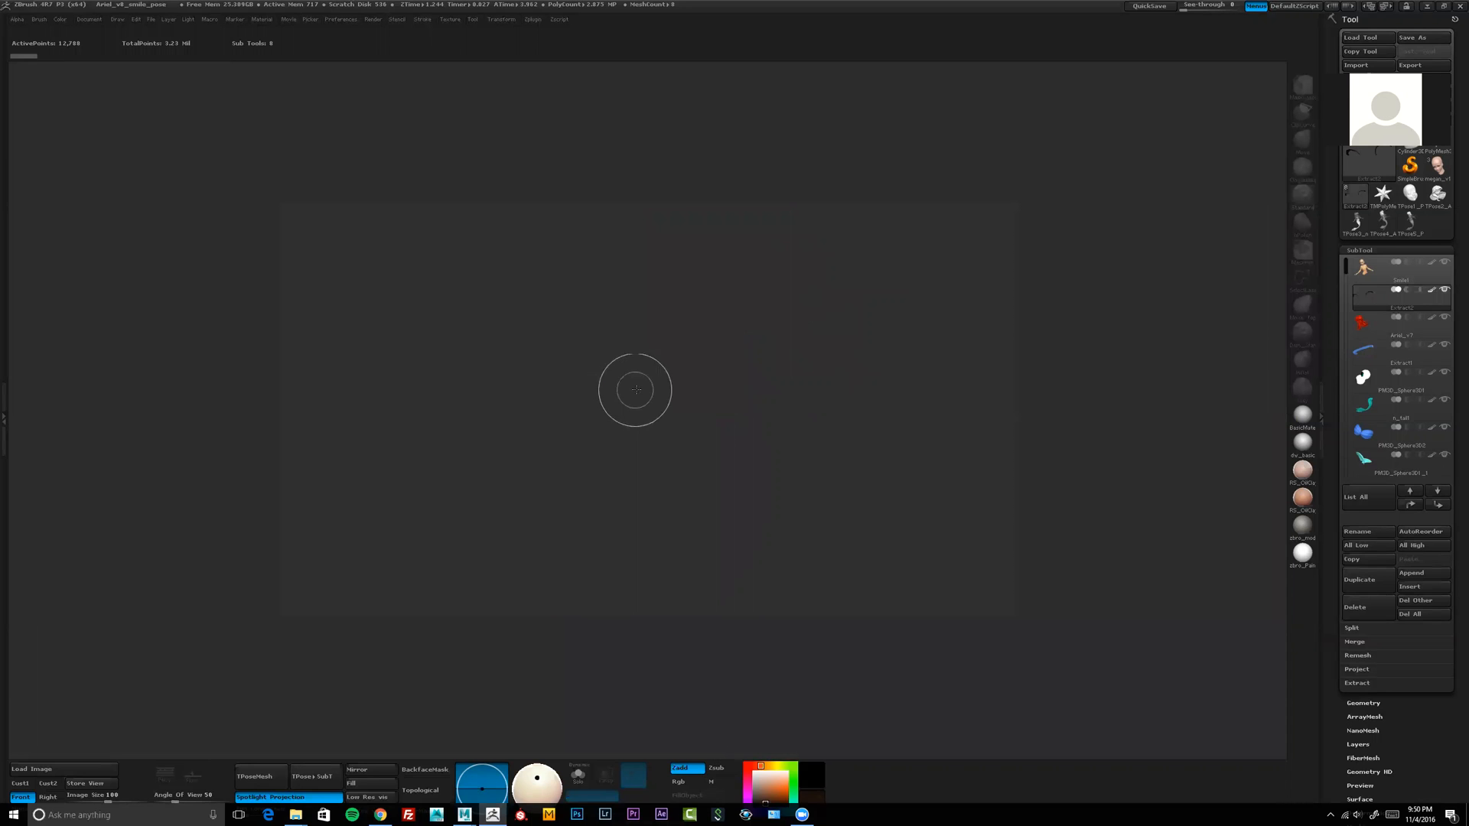
# Step: Draw the mermaid once on the empty canvas, enter Edit mode, and fit the whole figure within the document area
pyautogui.moveTo(637, 339); pyautogui.dragTo(645, 380)
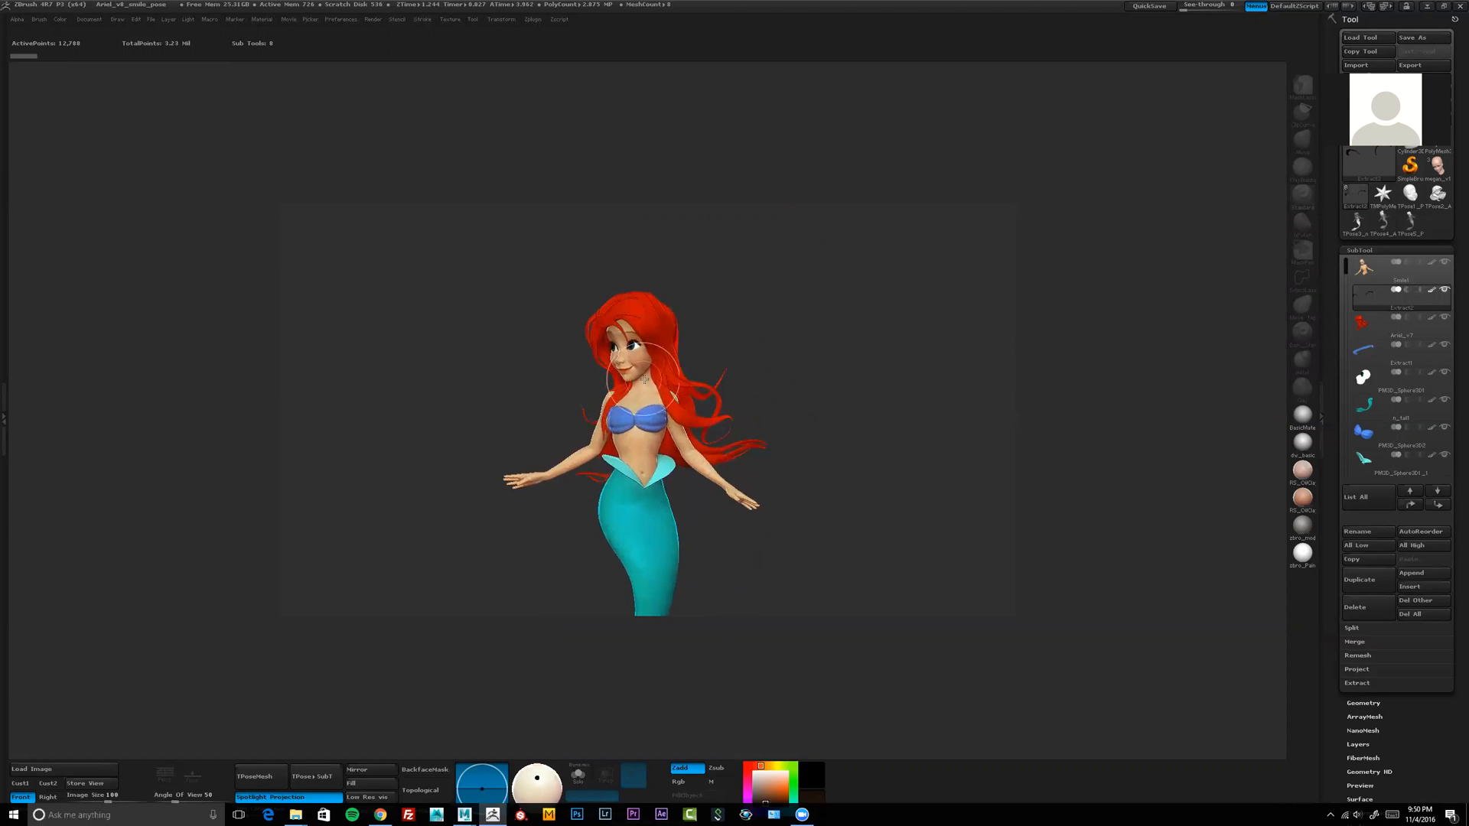
pyautogui.press('t')
pyautogui.moveTo(797, 361)
pyautogui.mouseDown()
pyautogui.moveTo(816, 361)
pyautogui.moveTo(809, 377)
pyautogui.mouseUp()
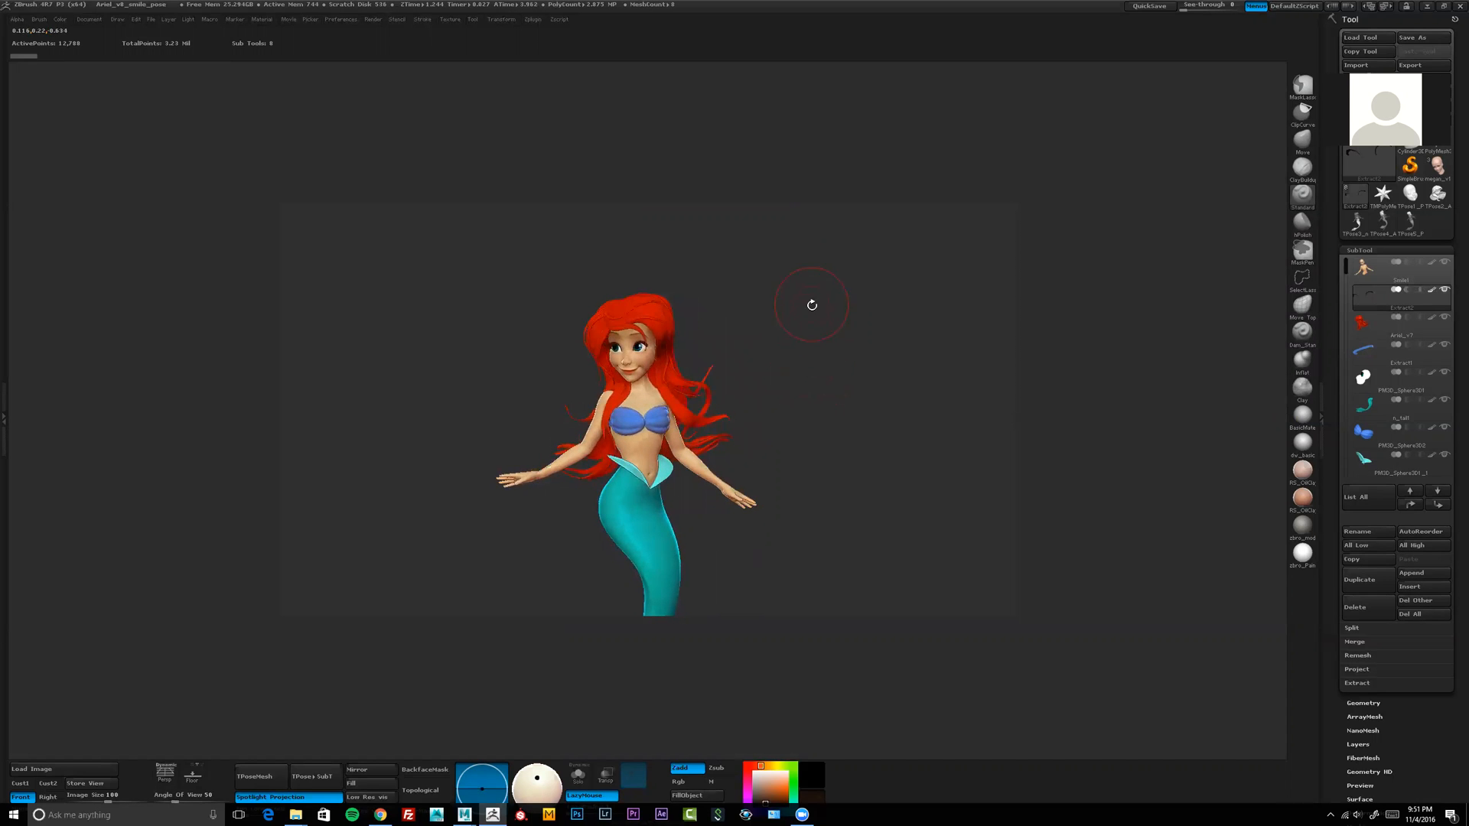
pyautogui.keyDown('alt'); pyautogui.moveTo(803, 377); pyautogui.dragTo(812, 313); pyautogui.keyUp('alt')
pyautogui.moveTo(812, 313)
pyautogui.keyDown('ctrl'); pyautogui.mouseDown(button='right')
pyautogui.moveTo(775, 315)
pyautogui.moveTo(811, 307)
pyautogui.mouseUp(button='right'); pyautogui.keyUp('ctrl')
pyautogui.moveTo(811, 307); pyautogui.dragTo(807, 319)
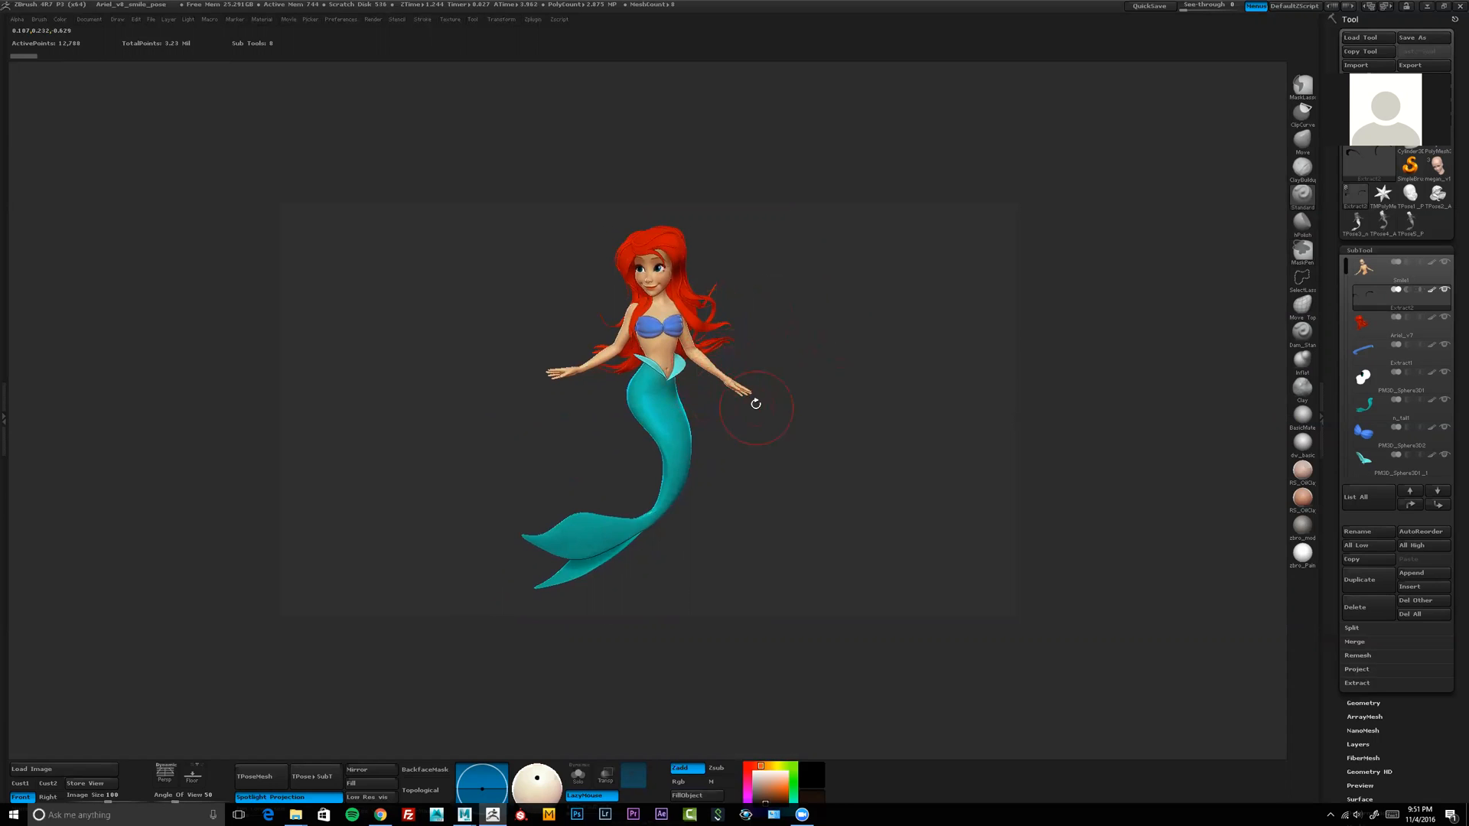
# Step: Turn on the floor grid beneath the mermaid
pyautogui.click(91, 19)
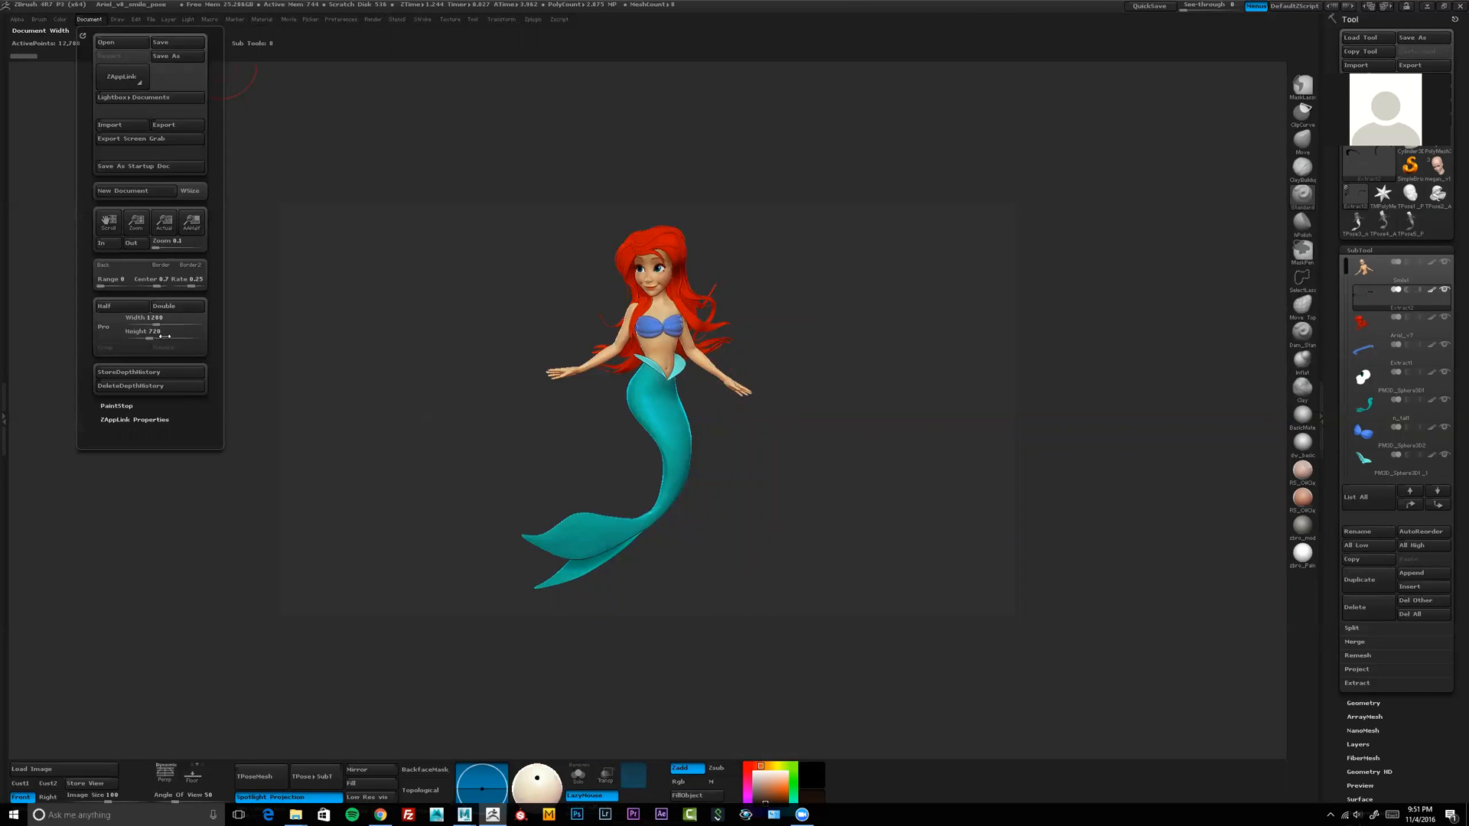
pyautogui.click(97, 19)
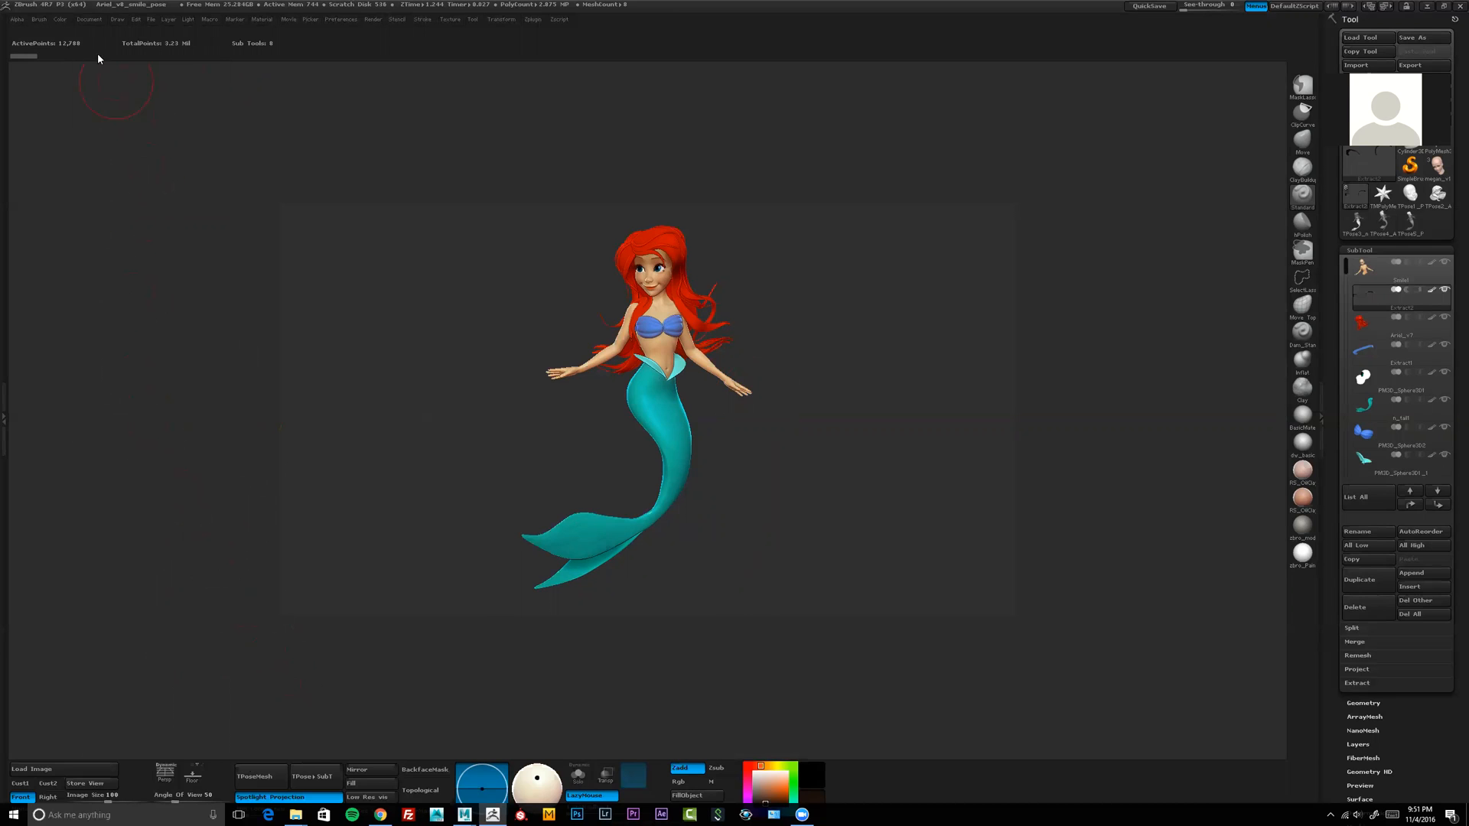
pyautogui.click(117, 20)
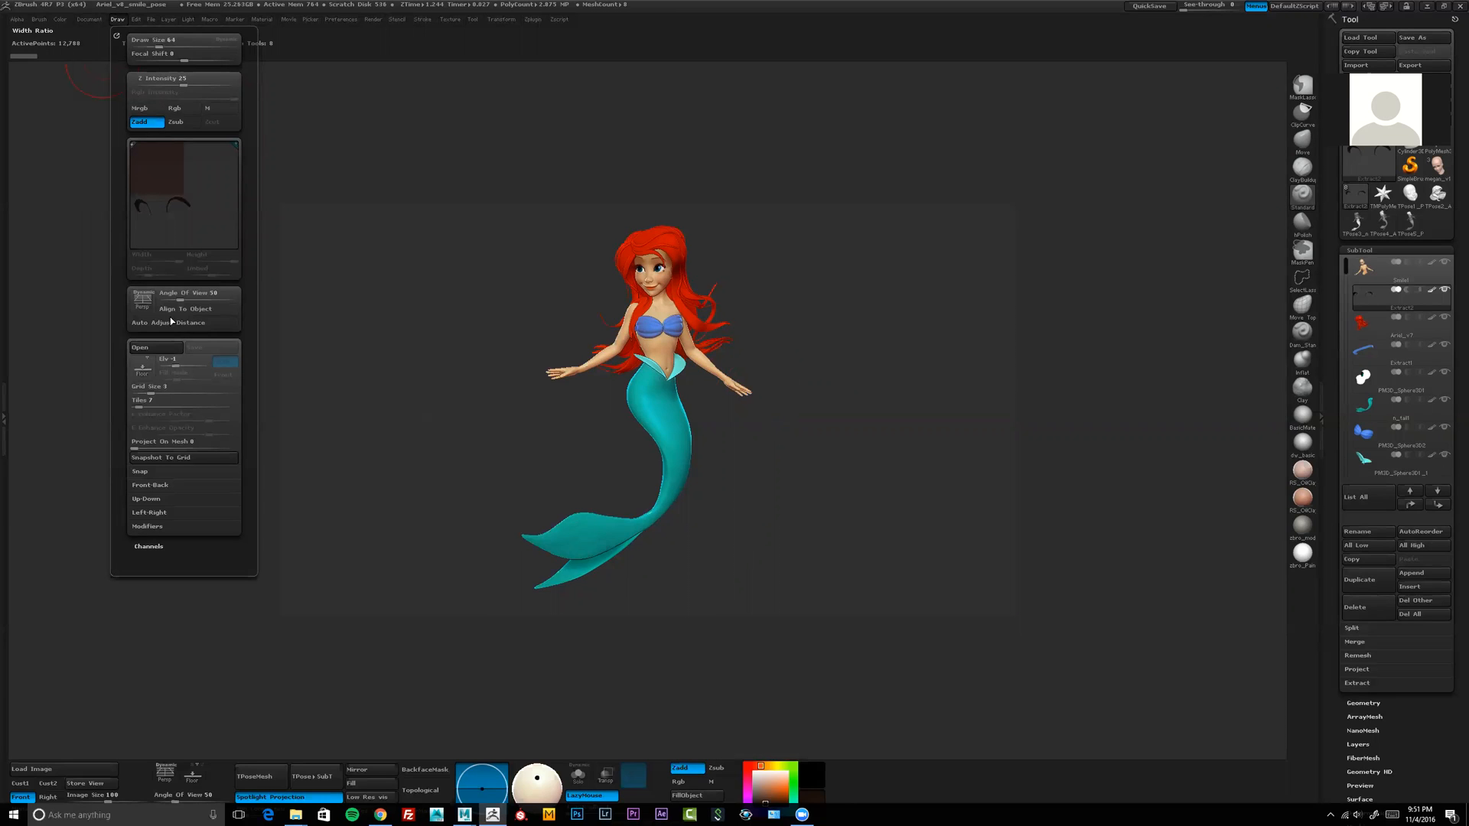
pyautogui.click(147, 375)
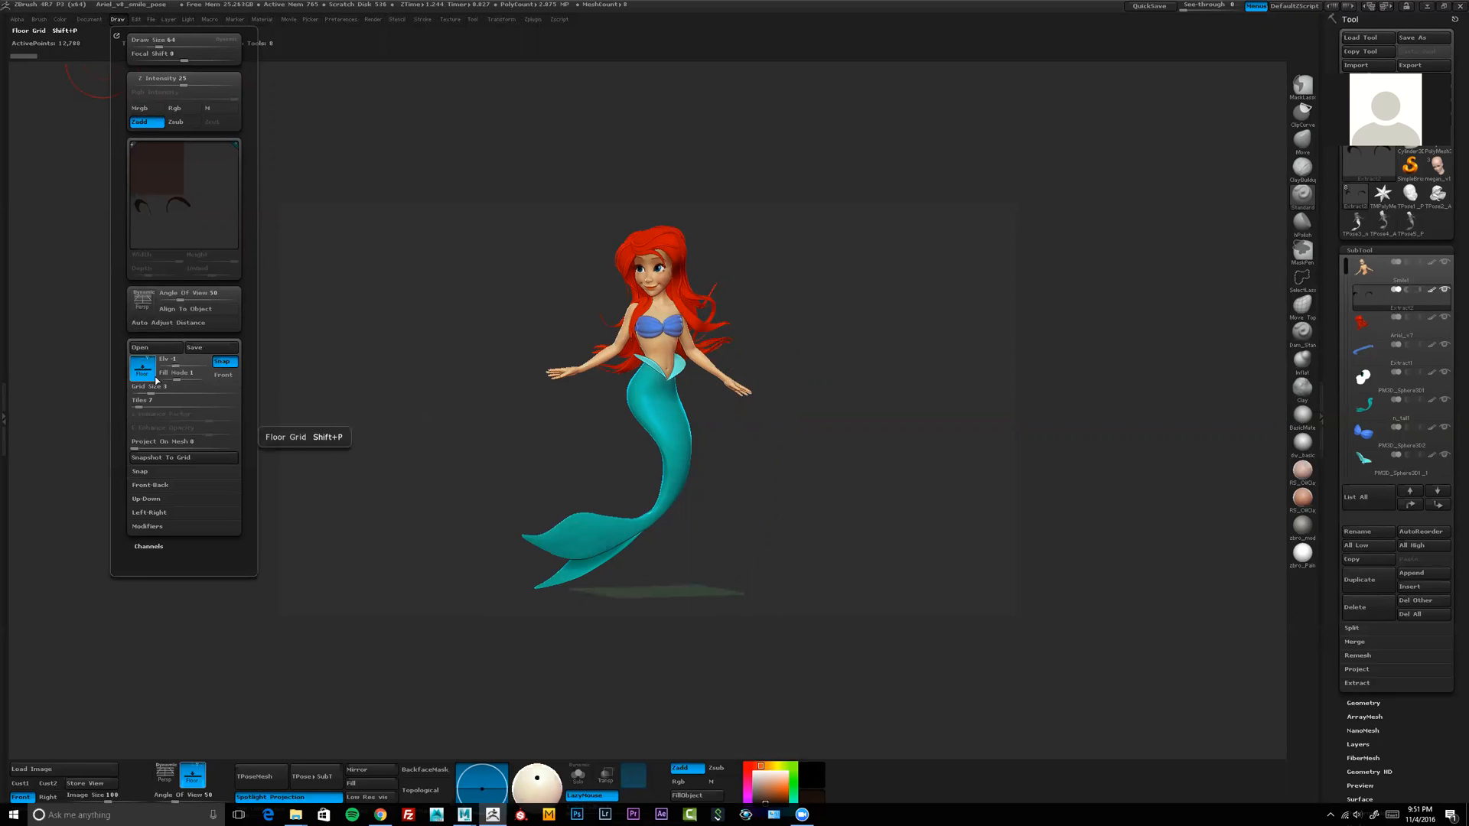
pyautogui.moveTo(757, 532); pyautogui.dragTo(605, 586)
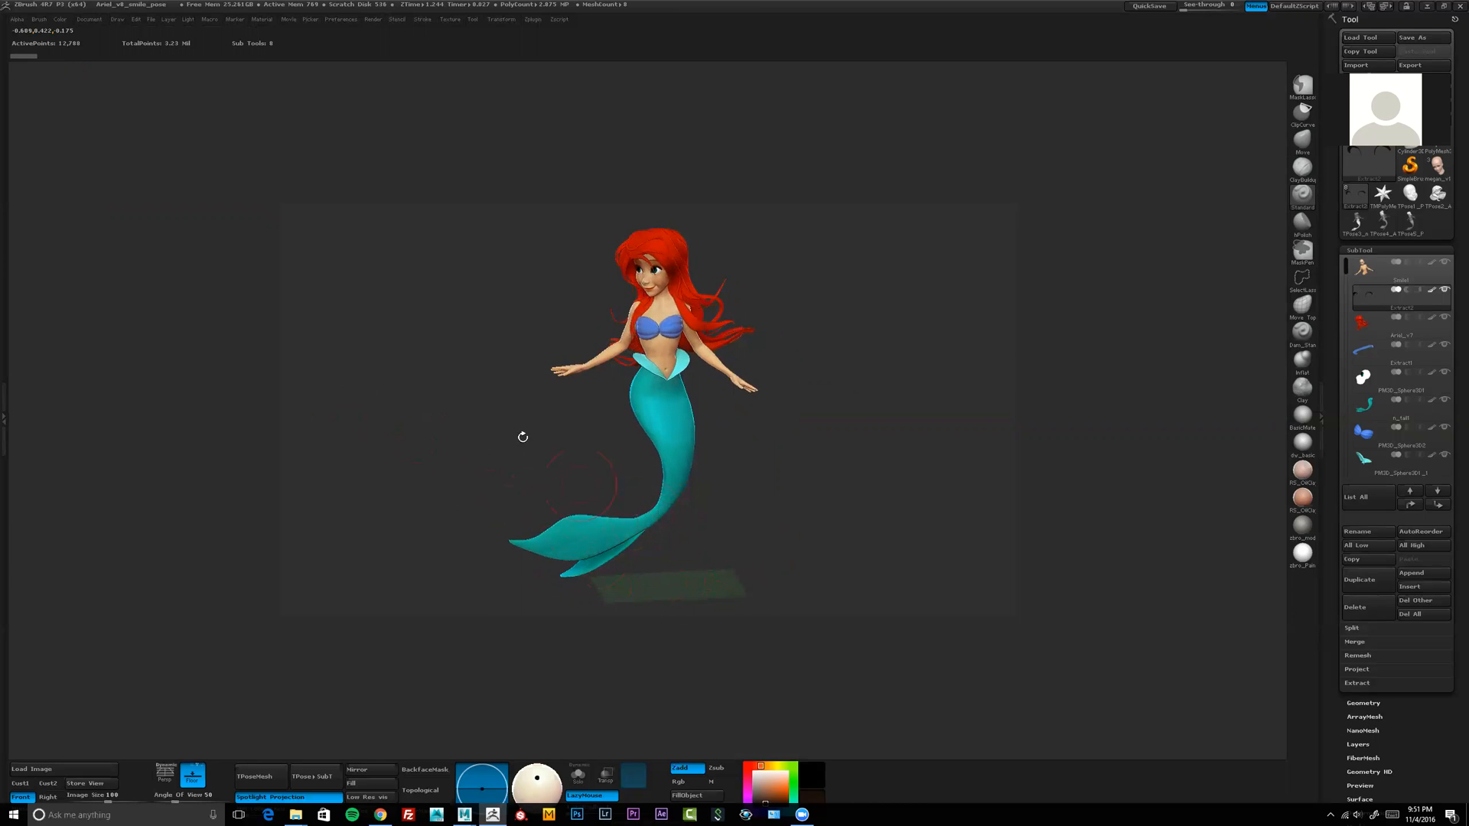
# Step: Increase the floor's Grid Size until the floor spans the full width of the document behind the mermaid
pyautogui.click(117, 20)
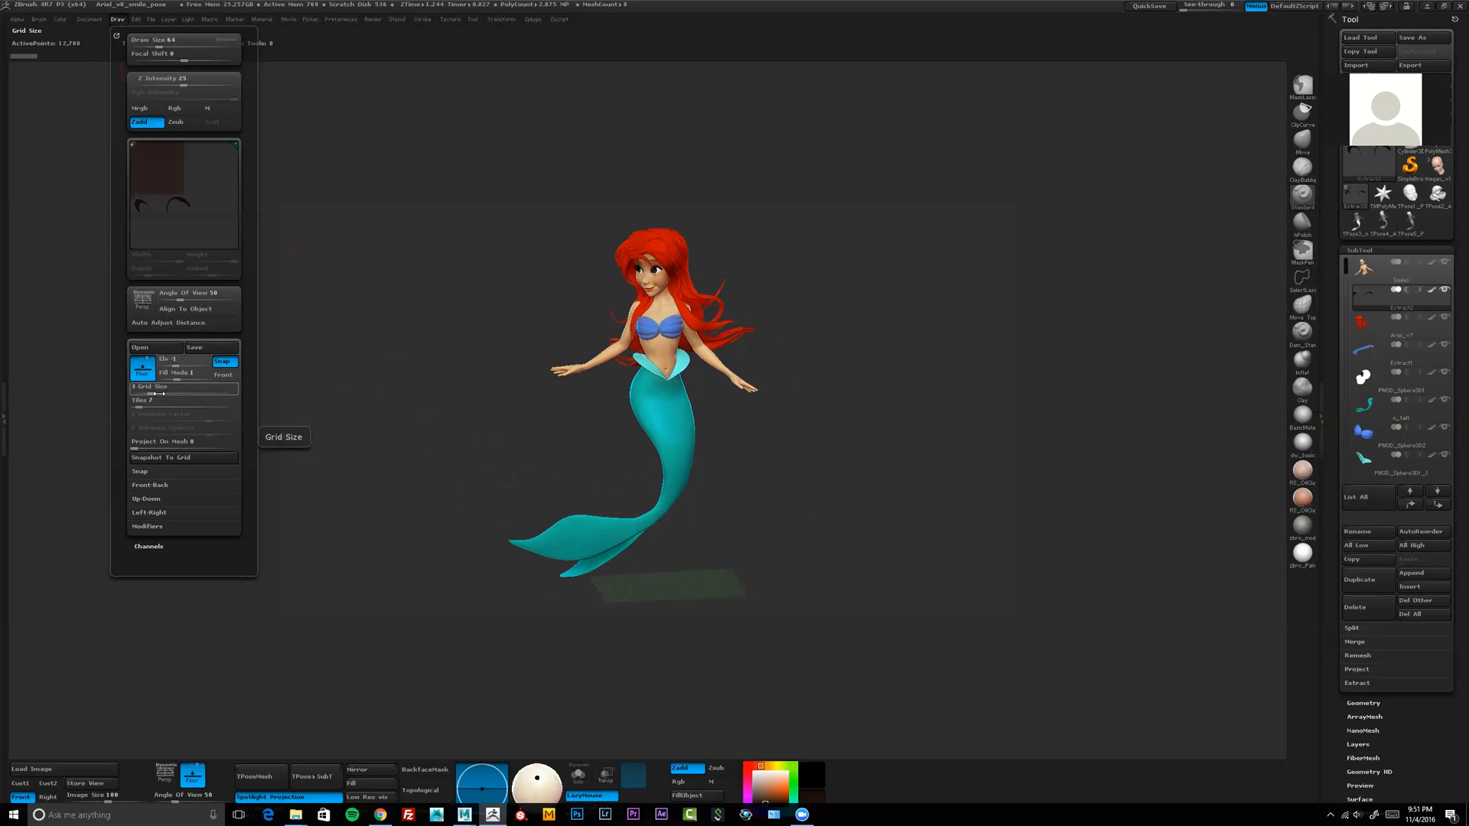
pyautogui.moveTo(154, 388); pyautogui.dragTo(185, 392)
pyautogui.moveTo(354, 347)
pyautogui.mouseDown()
pyautogui.moveTo(377, 331)
pyautogui.moveTo(558, 410)
pyautogui.moveTo(737, 574)
pyautogui.moveTo(768, 488)
pyautogui.mouseUp()
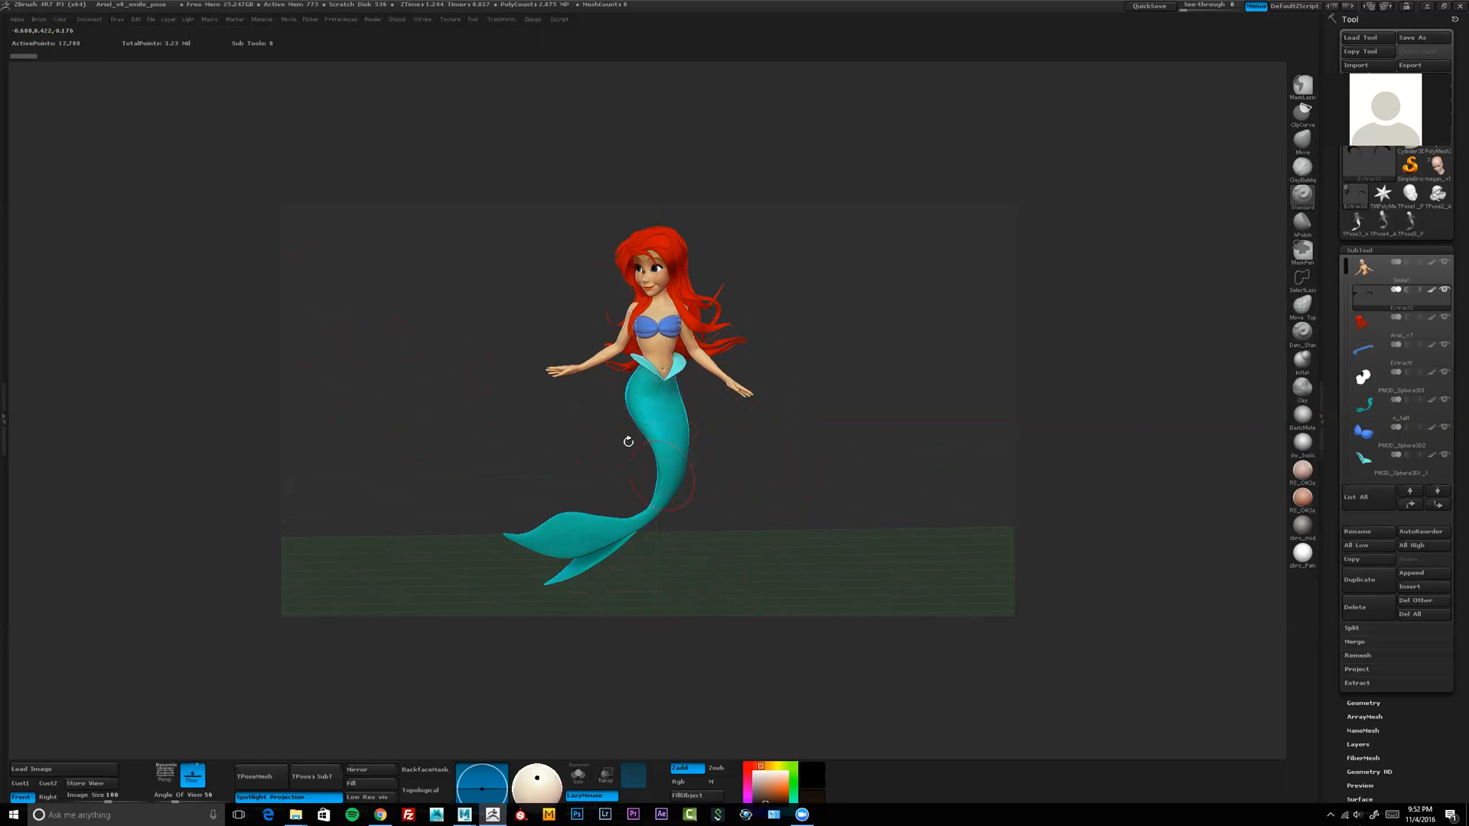
pyautogui.moveTo(791, 450); pyautogui.dragTo(713, 265)
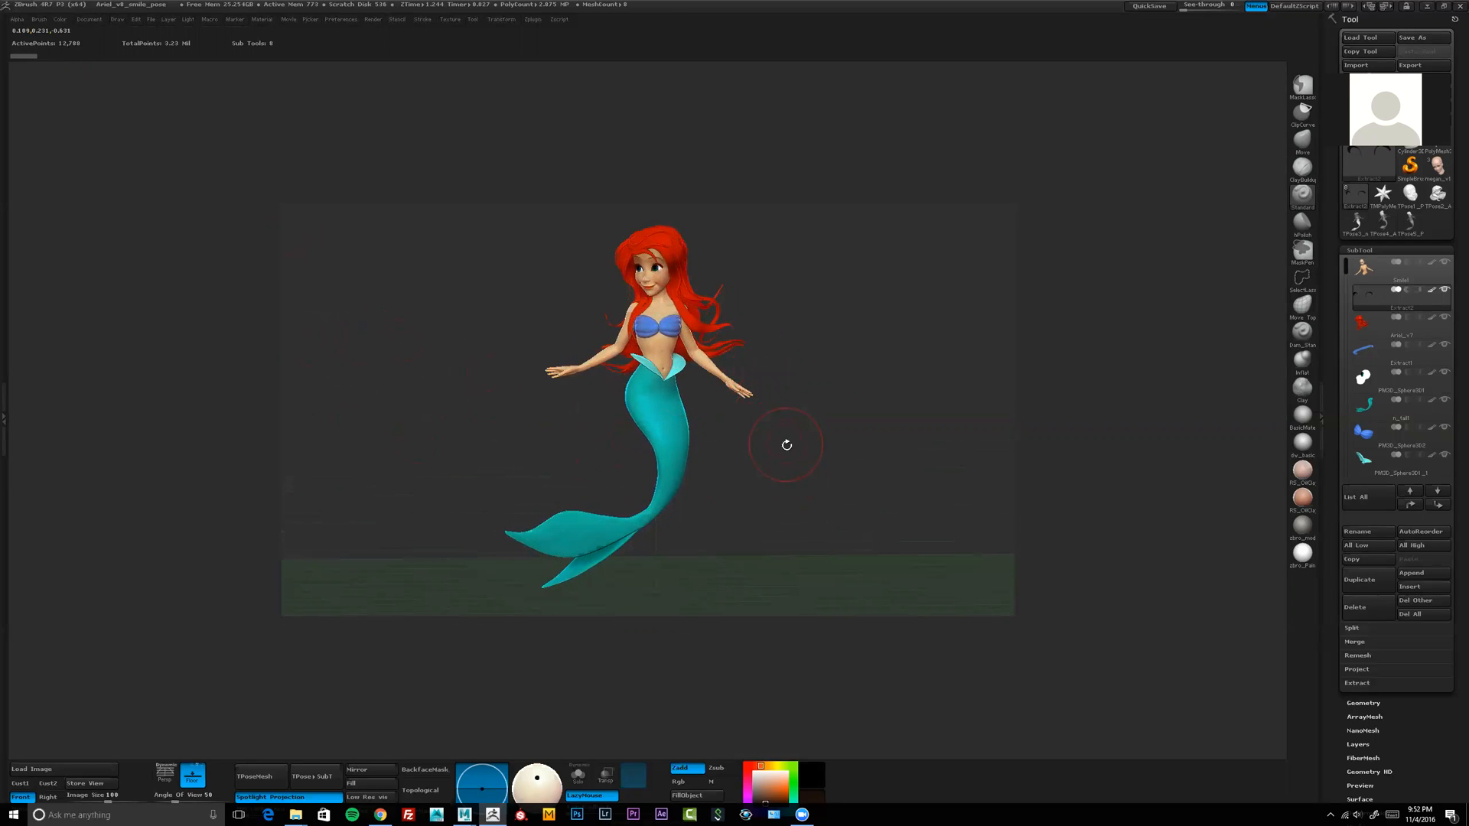
pyautogui.moveTo(781, 442); pyautogui.dragTo(770, 432)
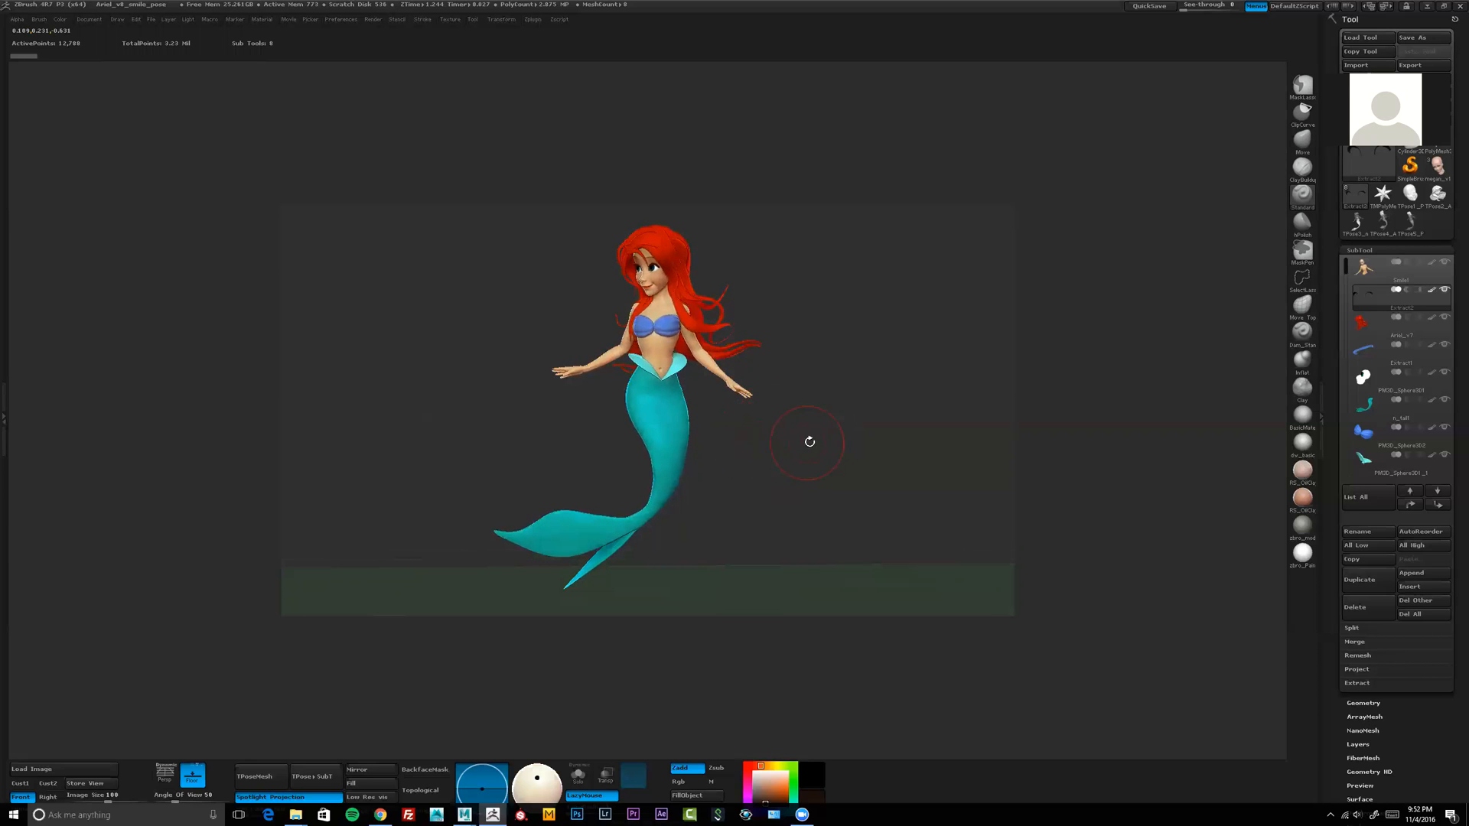
pyautogui.press('ctrl')
pyautogui.moveTo(809, 442)
pyautogui.keyDown('ctrl'); pyautogui.mouseDown(button='right')
pyautogui.moveTo(799, 421)
pyautogui.moveTo(790, 442)
pyautogui.mouseUp(button='right'); pyautogui.keyUp('ctrl')
pyautogui.moveTo(814, 447); pyautogui.dragTo(821, 450)
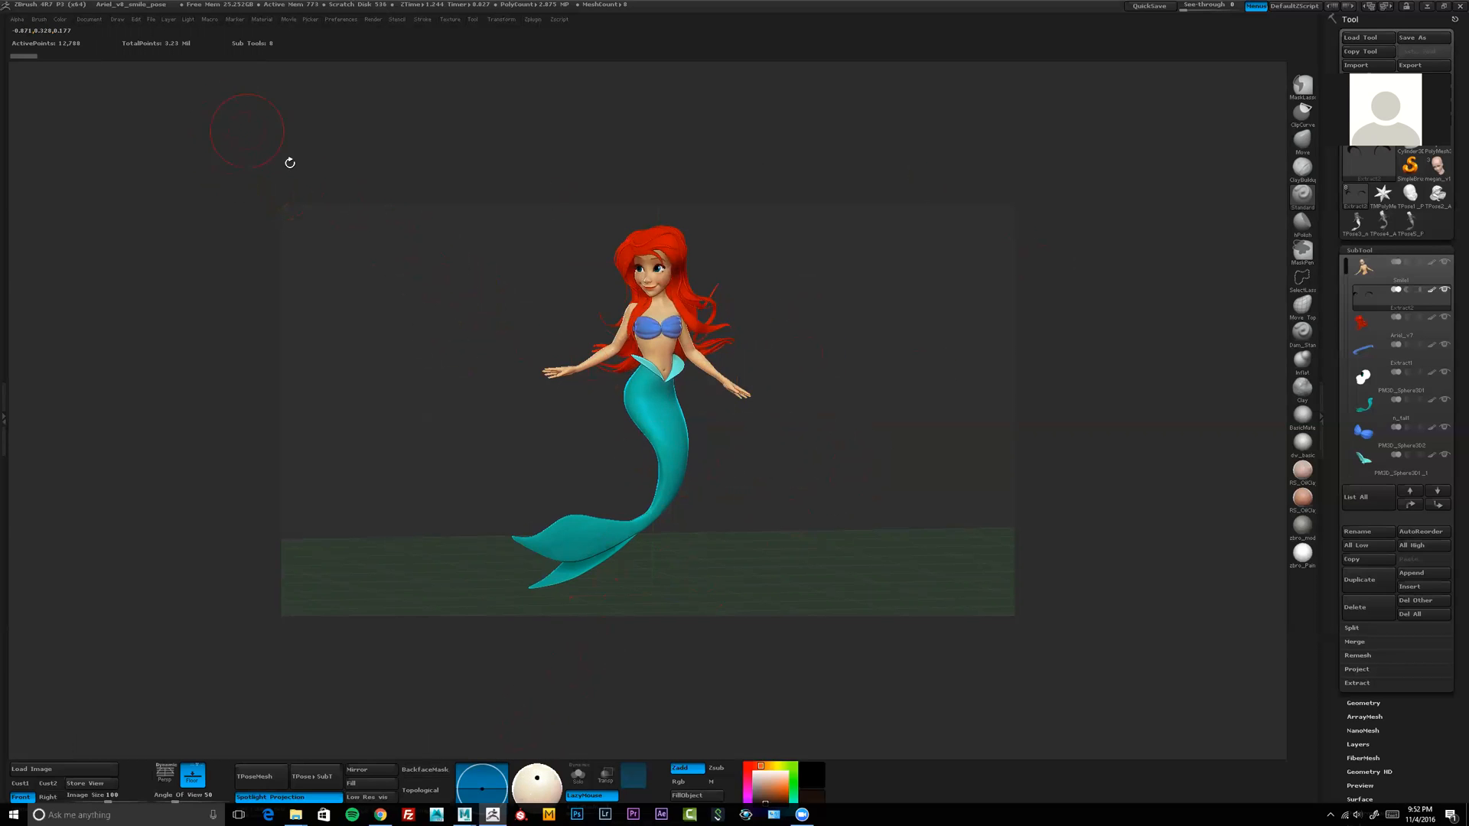
# Step: Shift the active light's placement slightly on the light preview sphere
pyautogui.click(187, 20)
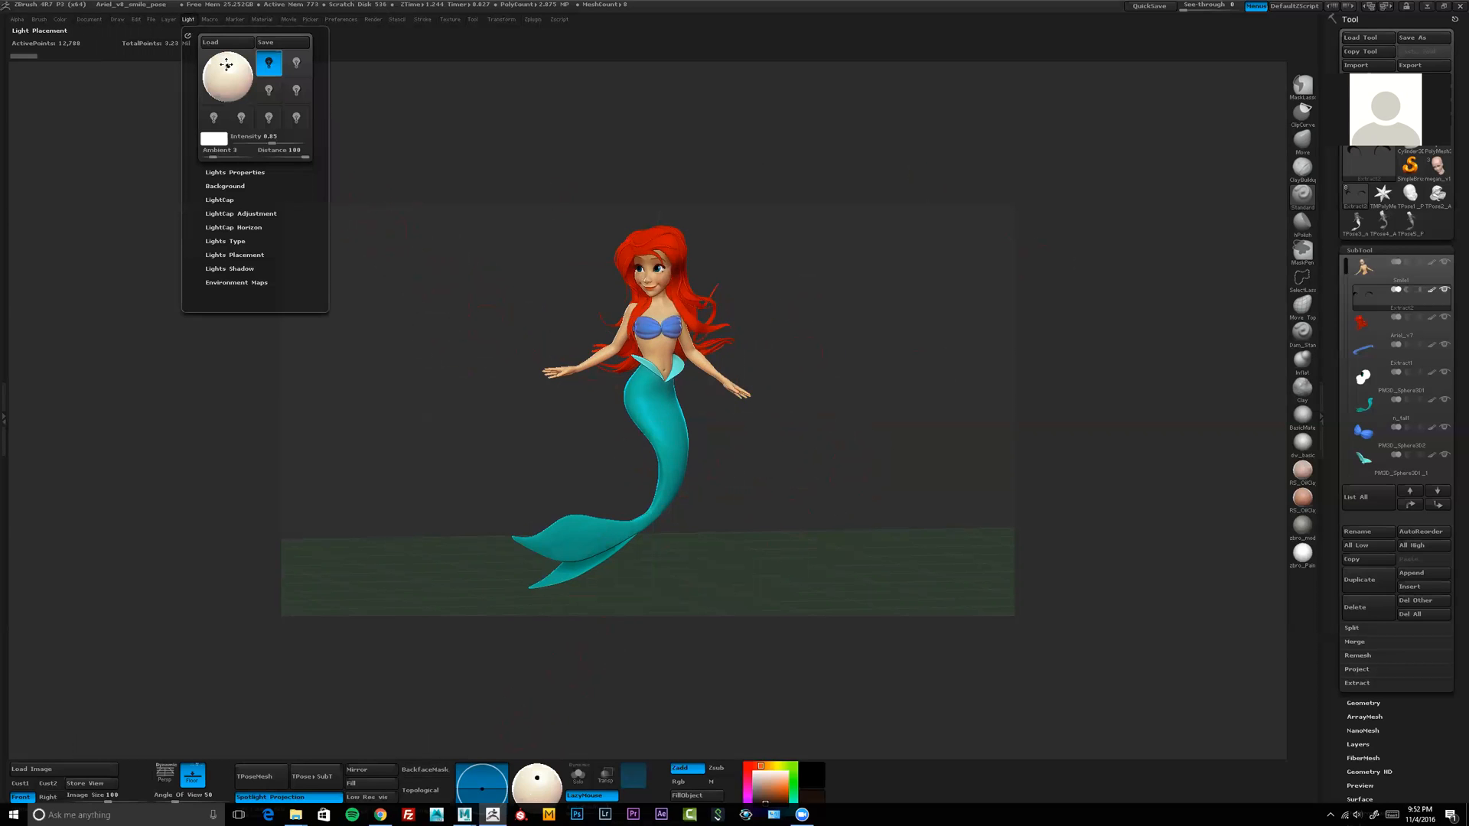
pyautogui.moveTo(228, 65)
pyautogui.mouseDown()
pyautogui.moveTo(244, 81)
pyautogui.moveTo(222, 62)
pyautogui.mouseUp()
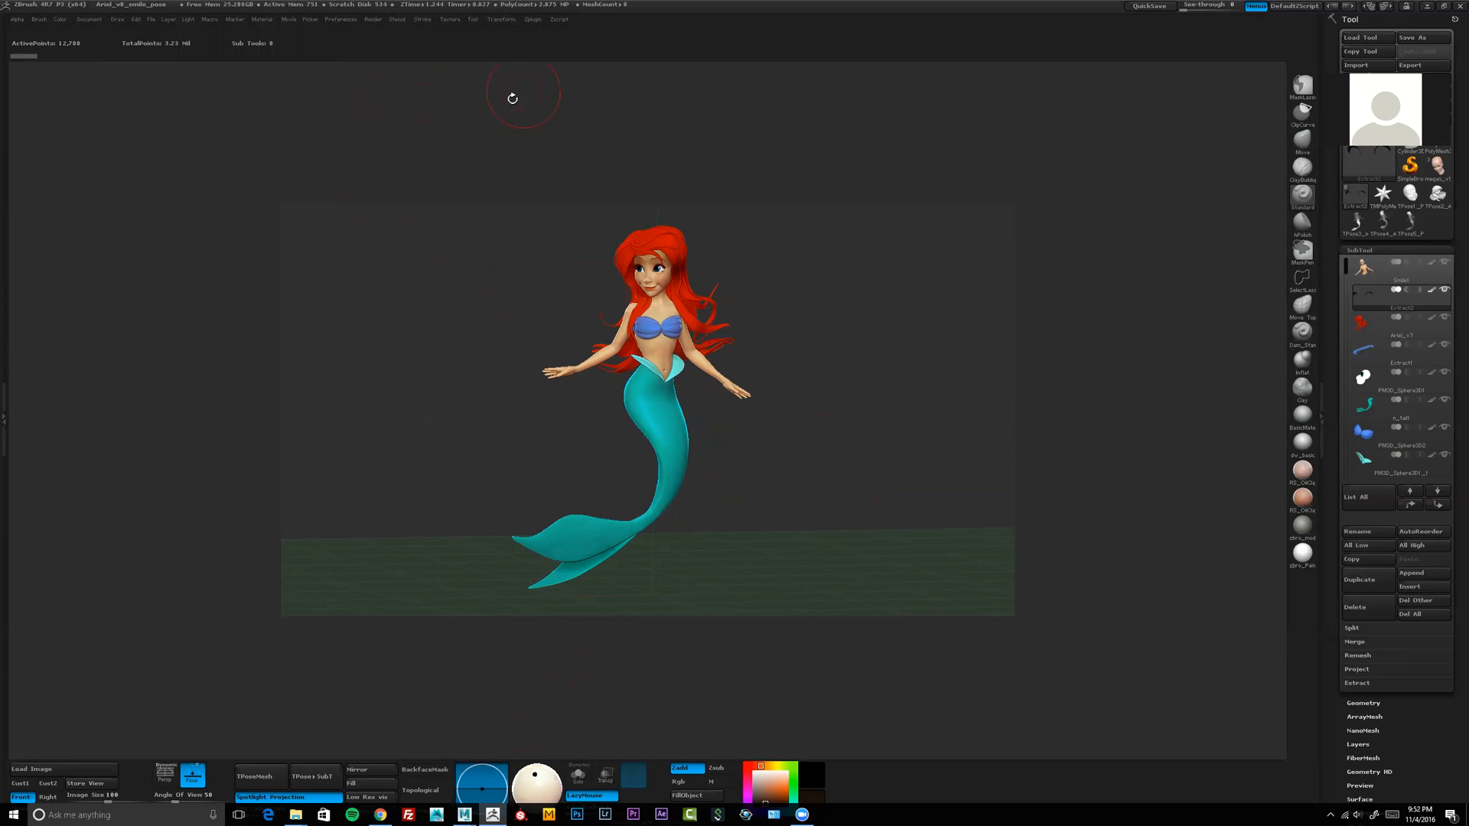
# Step: Run a BPR render of the mermaid on the floor and show its render passes
pyautogui.click(373, 22)
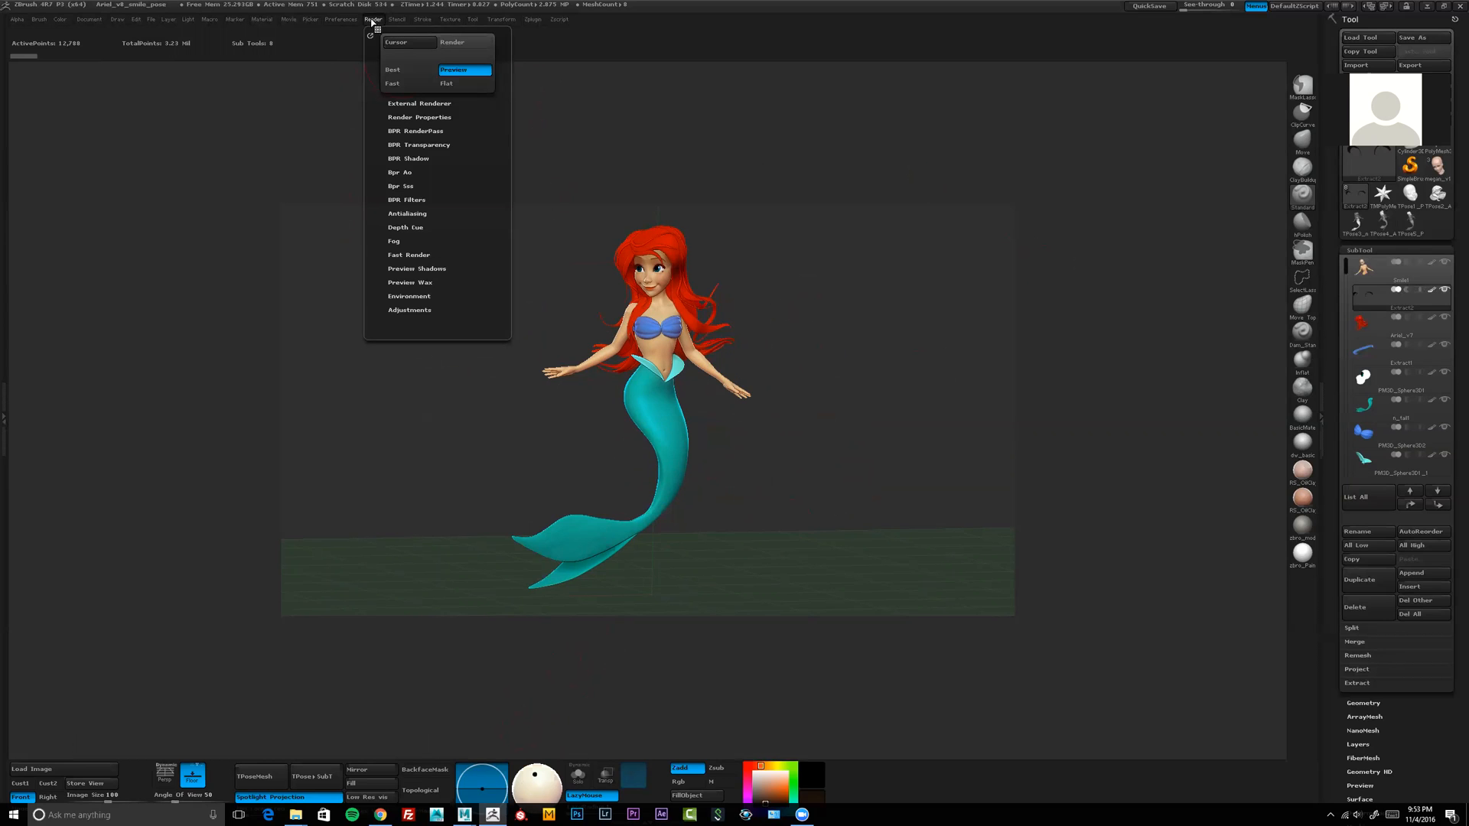
pyautogui.click(429, 117)
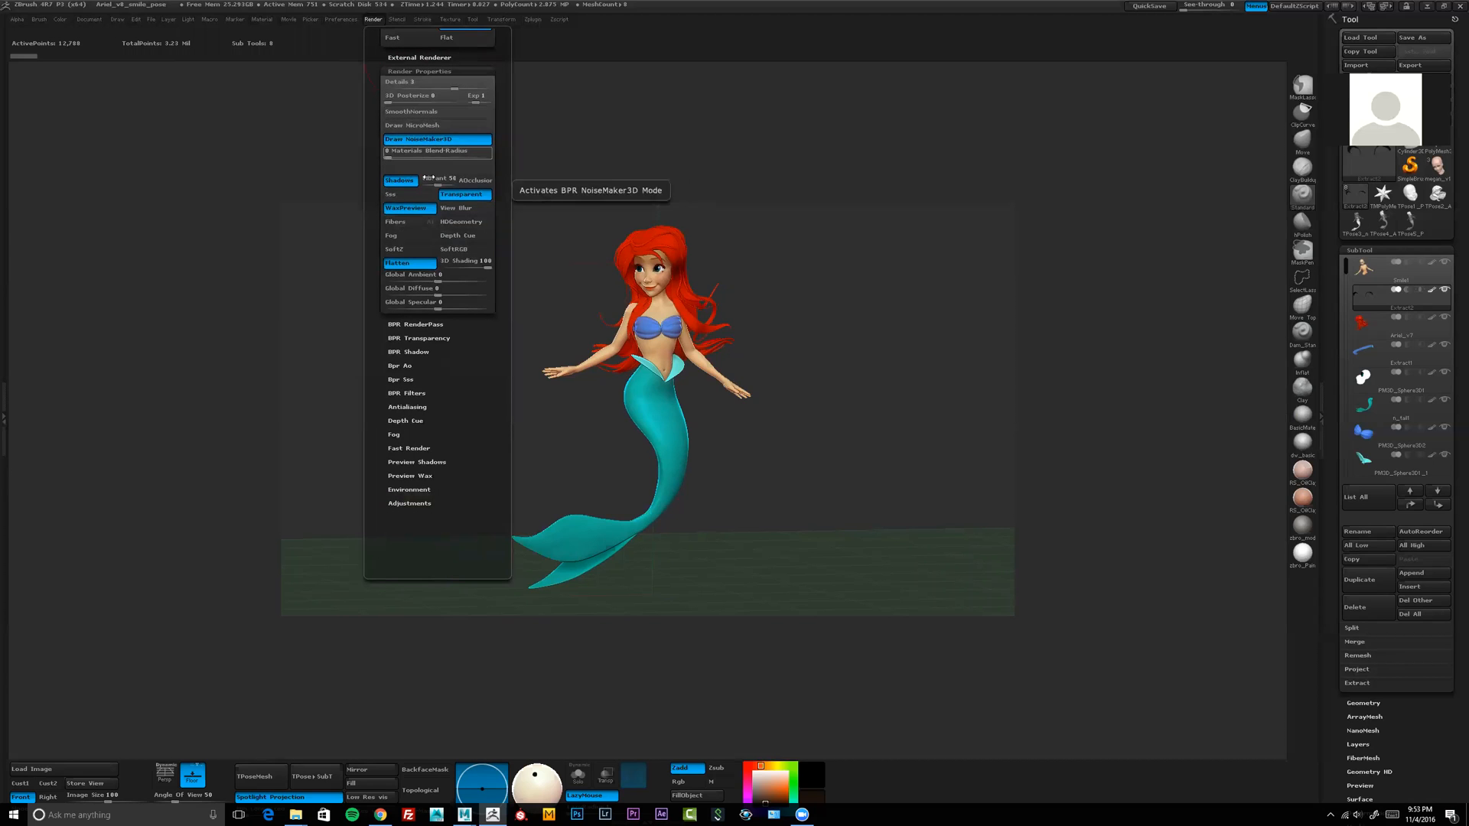
pyautogui.click(436, 327)
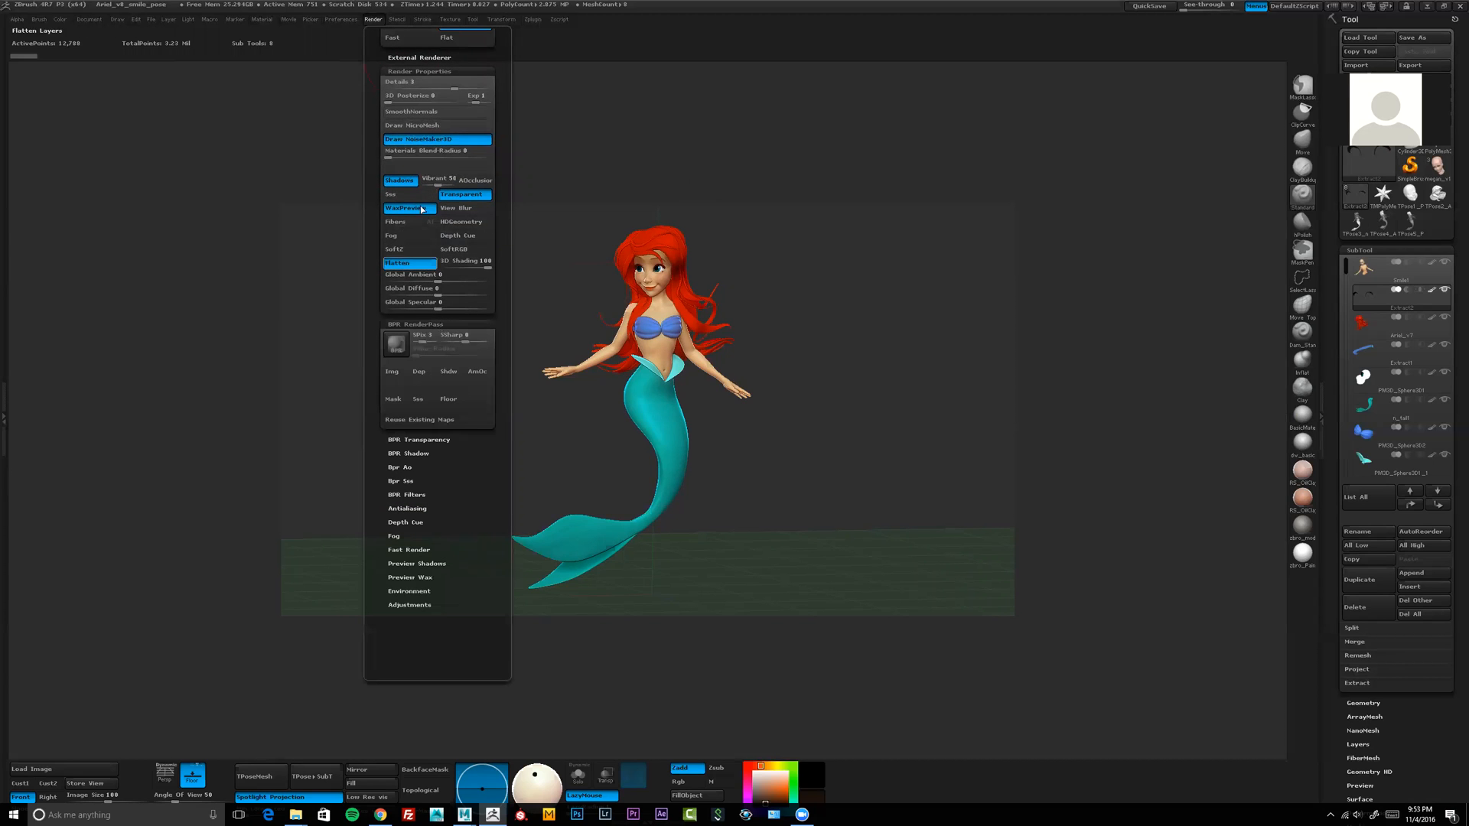
pyautogui.click(432, 73)
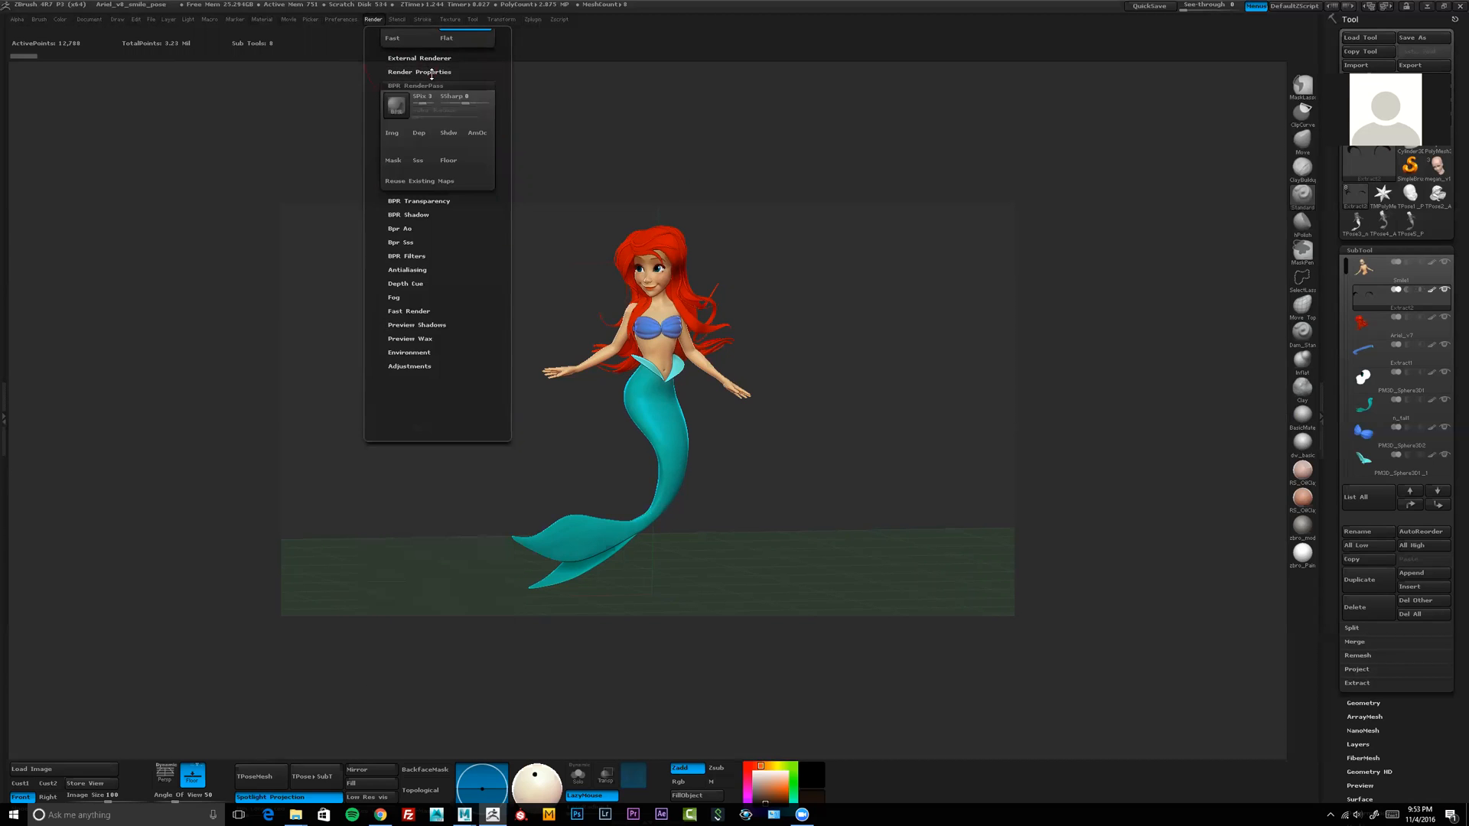
pyautogui.click(397, 105)
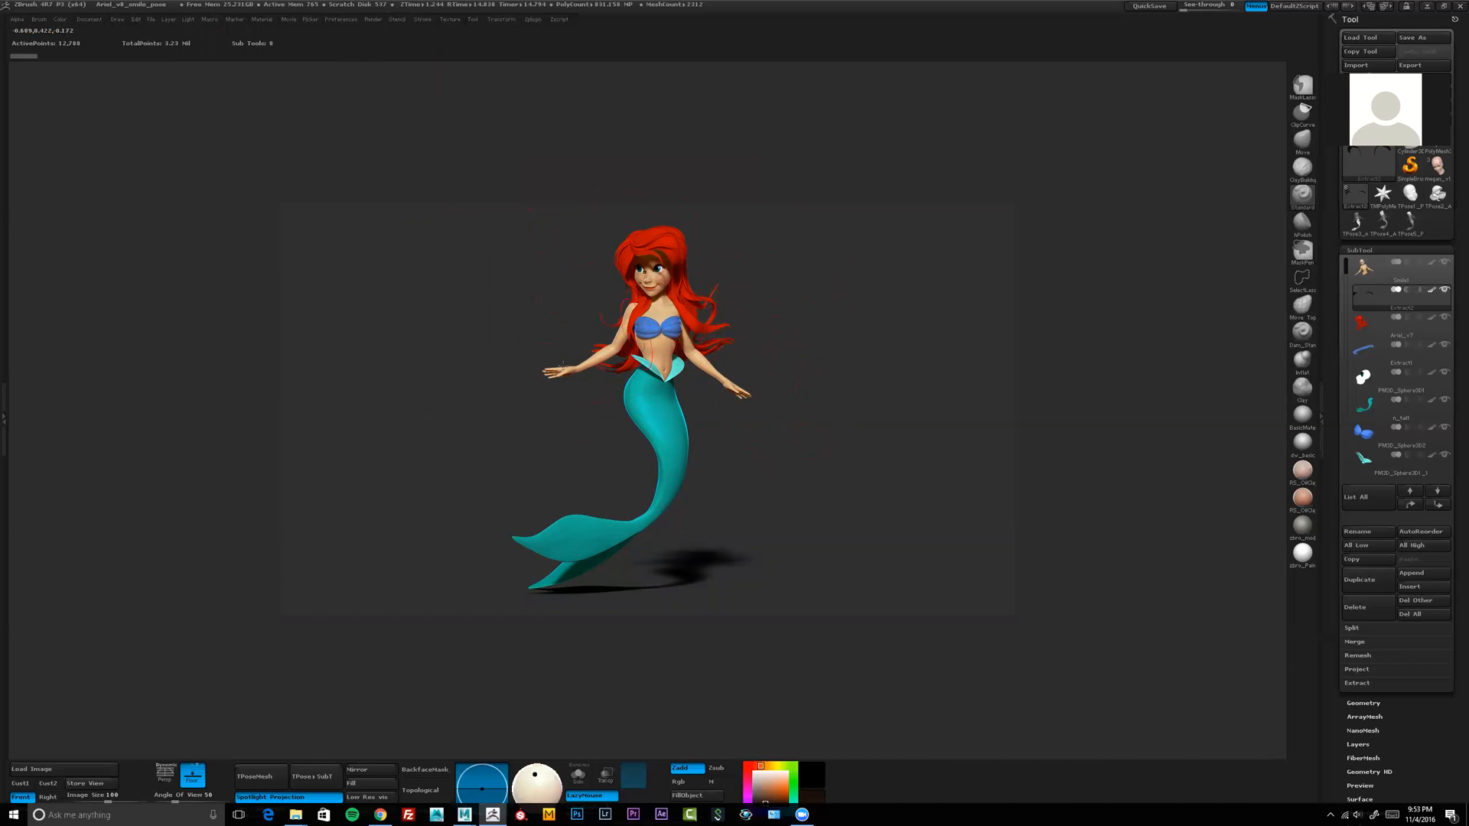
pyautogui.click(376, 21)
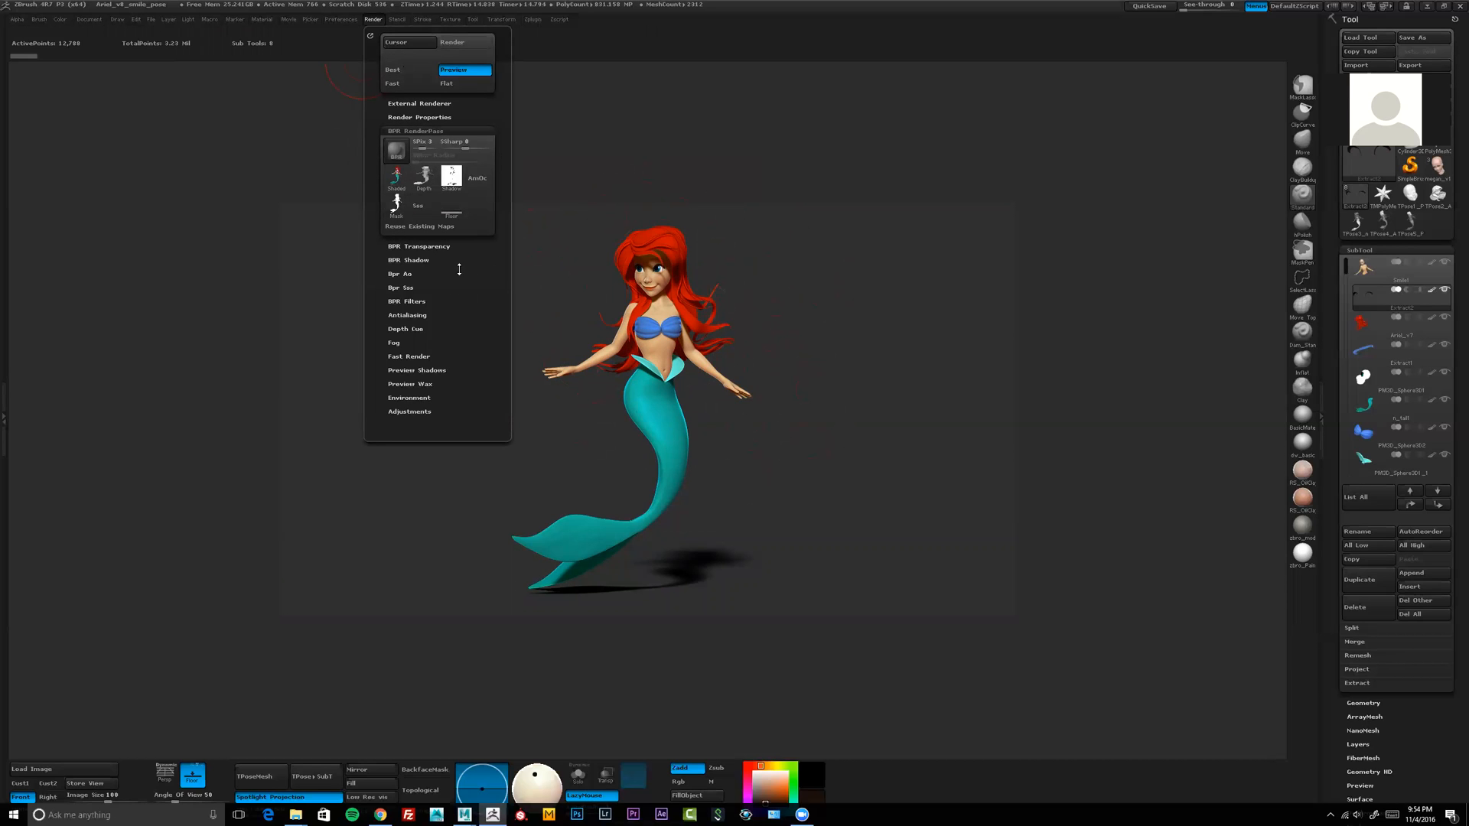
# Step: Set movie recording to capture the document only at Large size
pyautogui.click(290, 22)
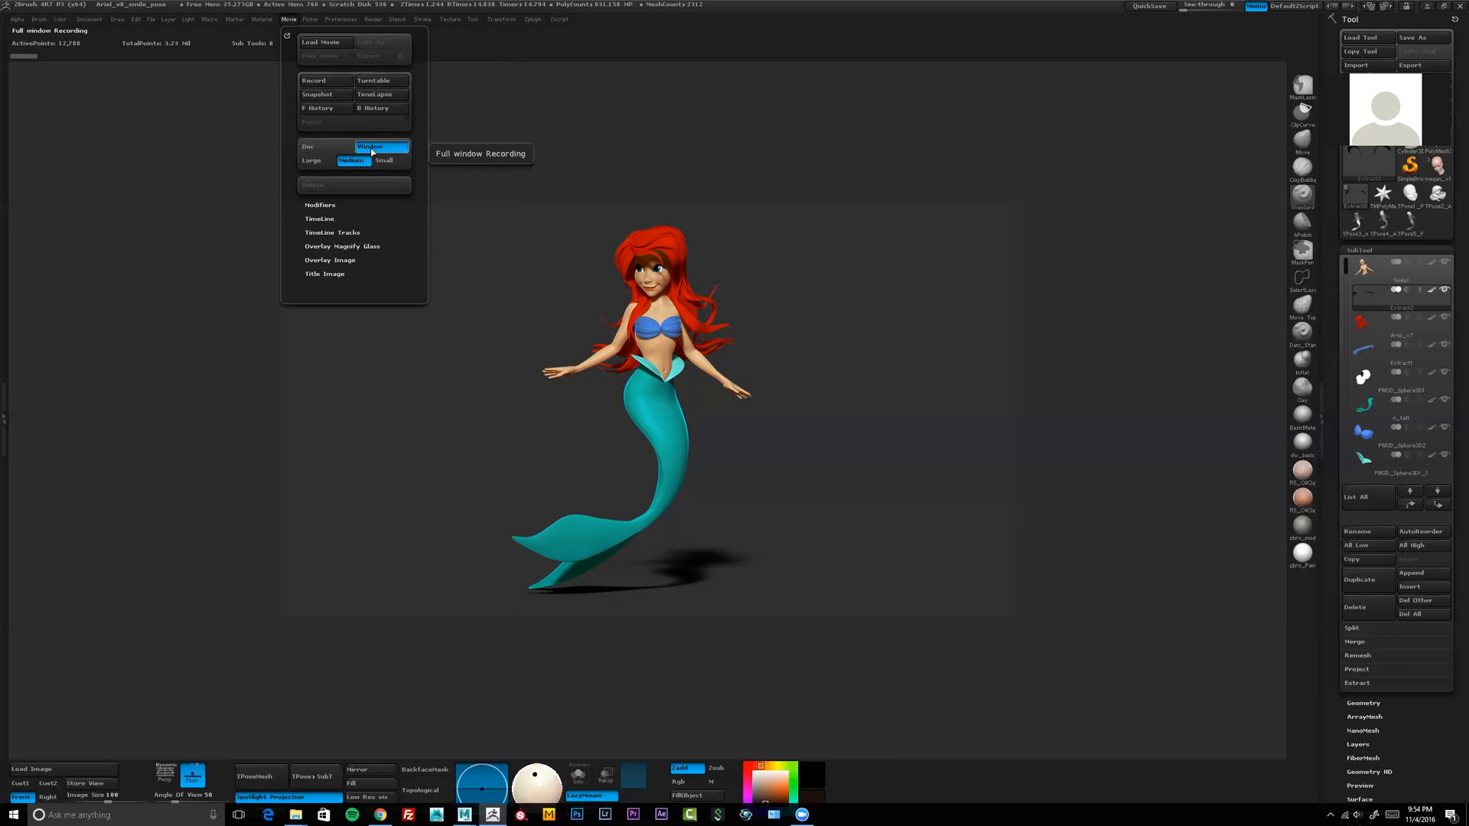
pyautogui.click(329, 147)
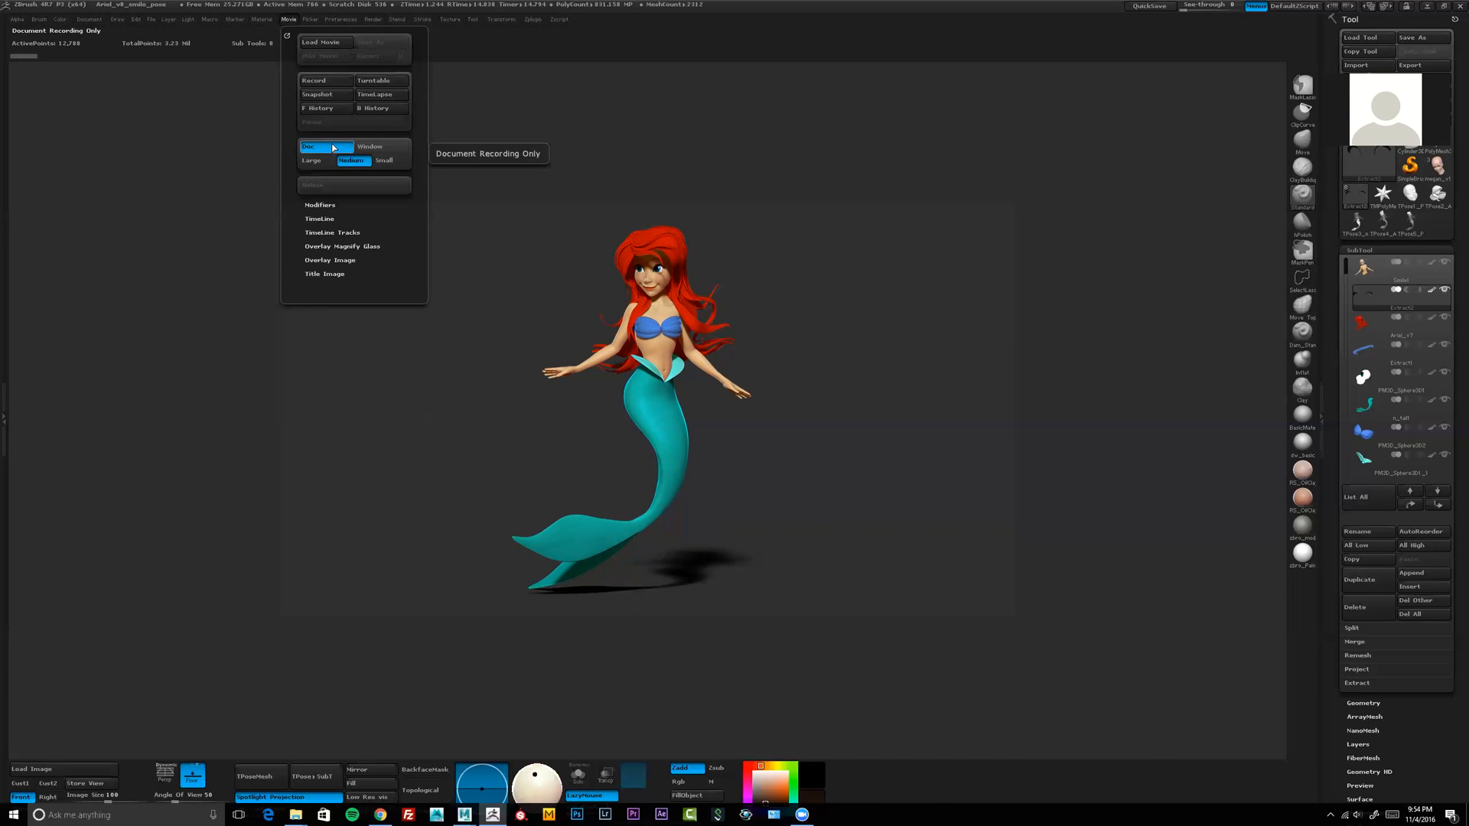
pyautogui.click(93, 20)
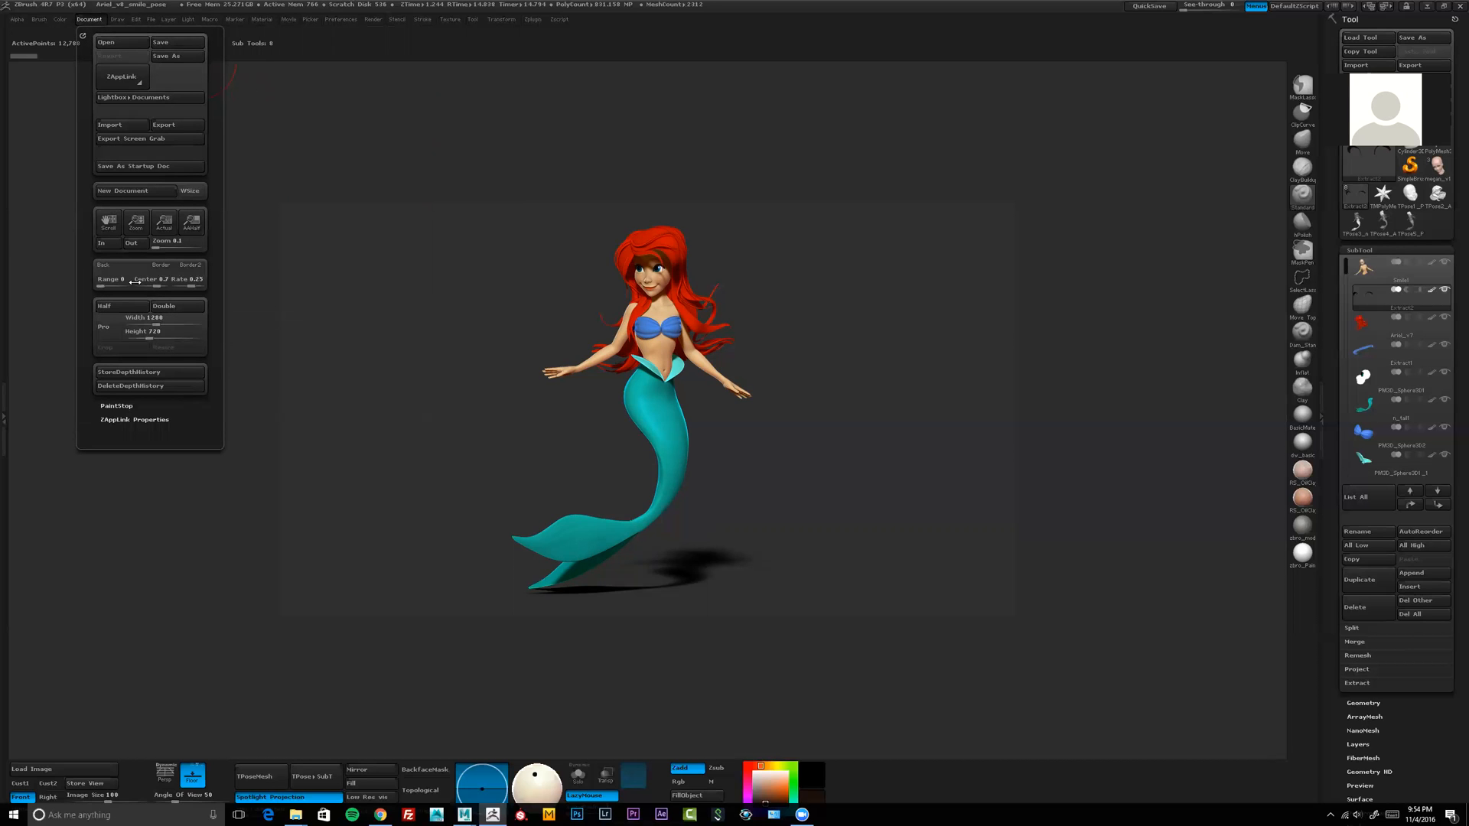
pyautogui.click(288, 21)
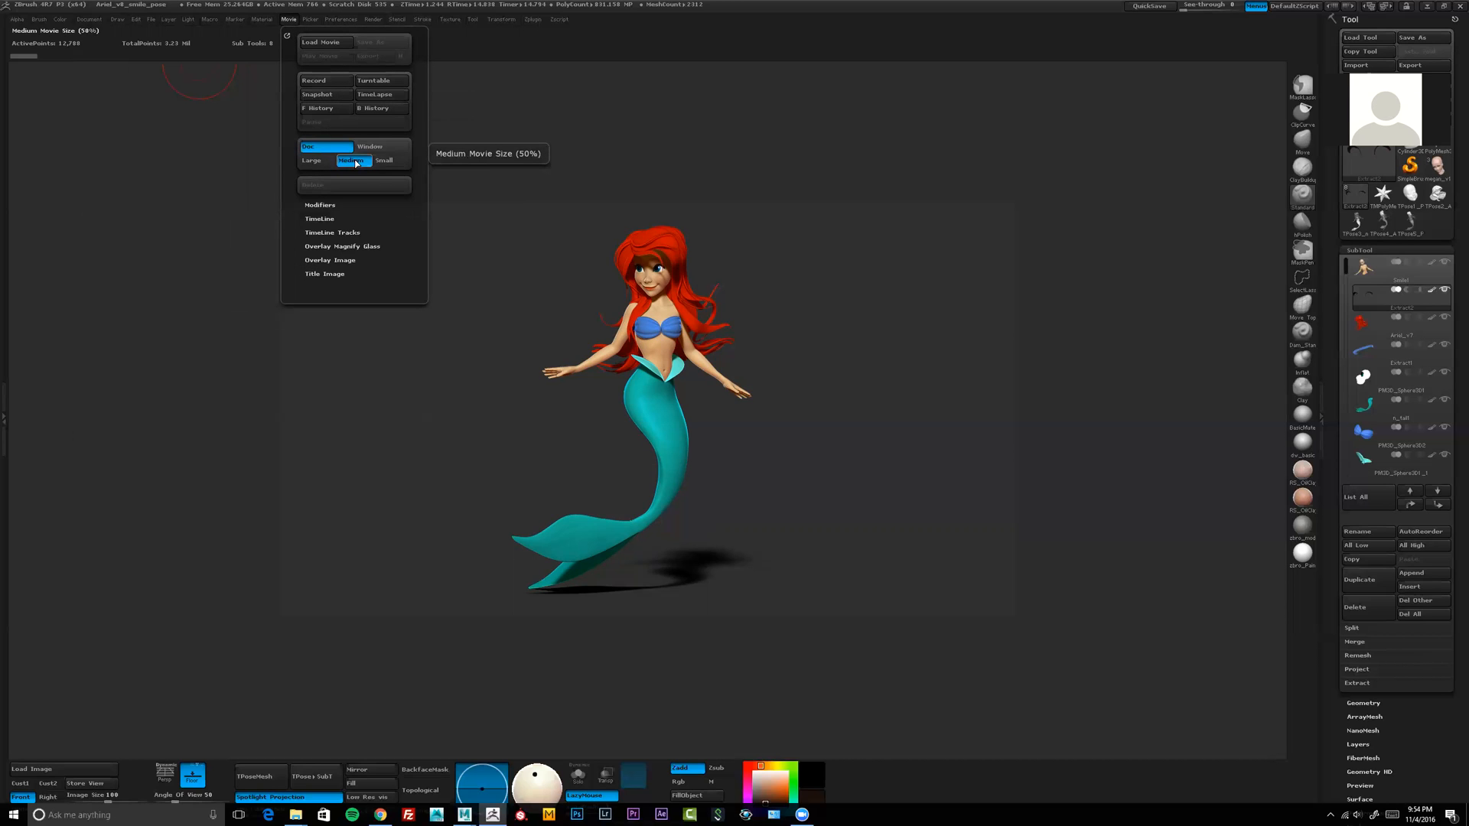
pyautogui.click(333, 166)
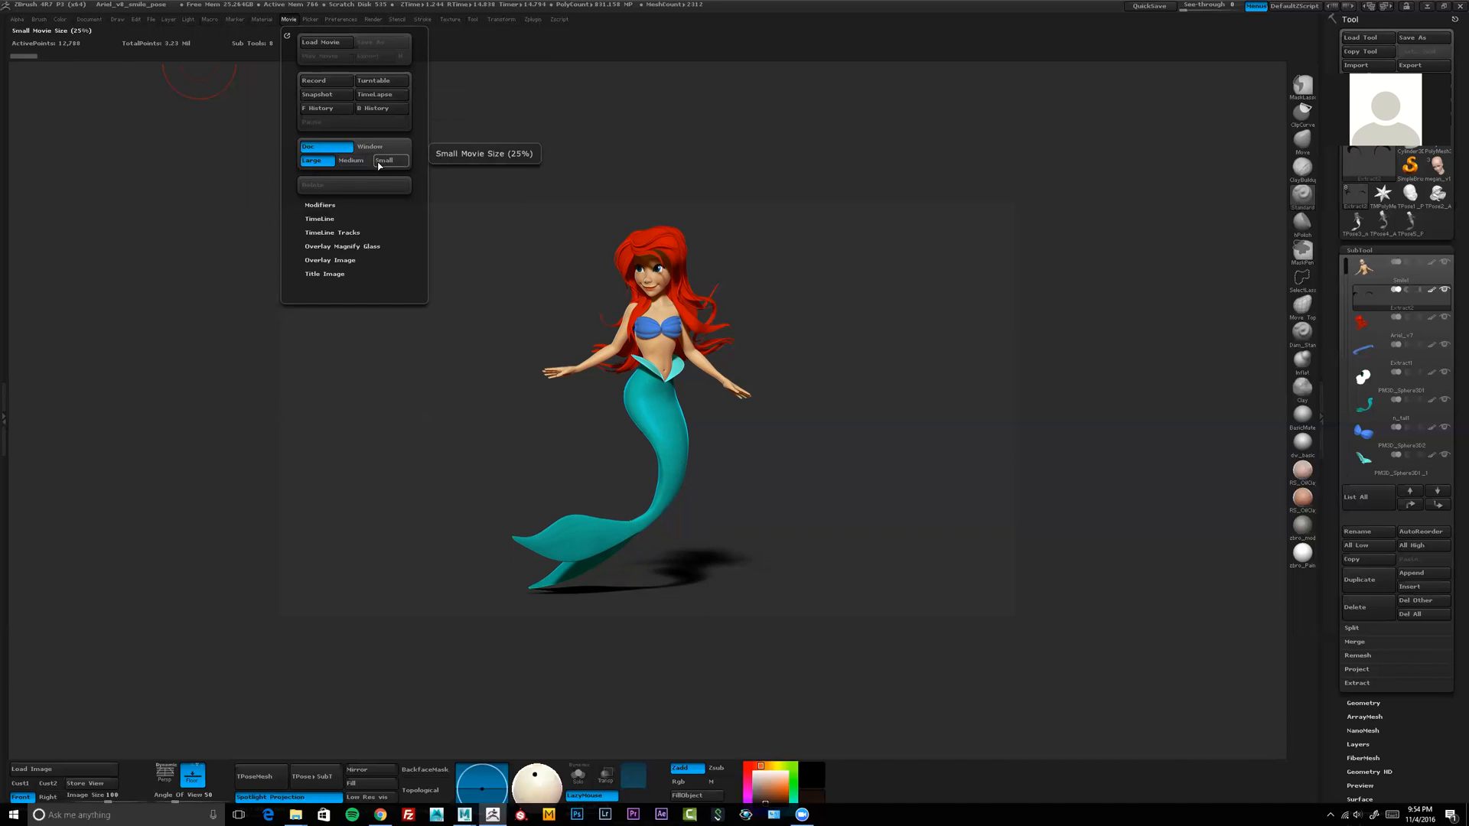
# Step: Set the movie's Playback FPS to 24
pyautogui.click(326, 205)
pyautogui.moveTo(295, 102); pyautogui.dragTo(295, 255)
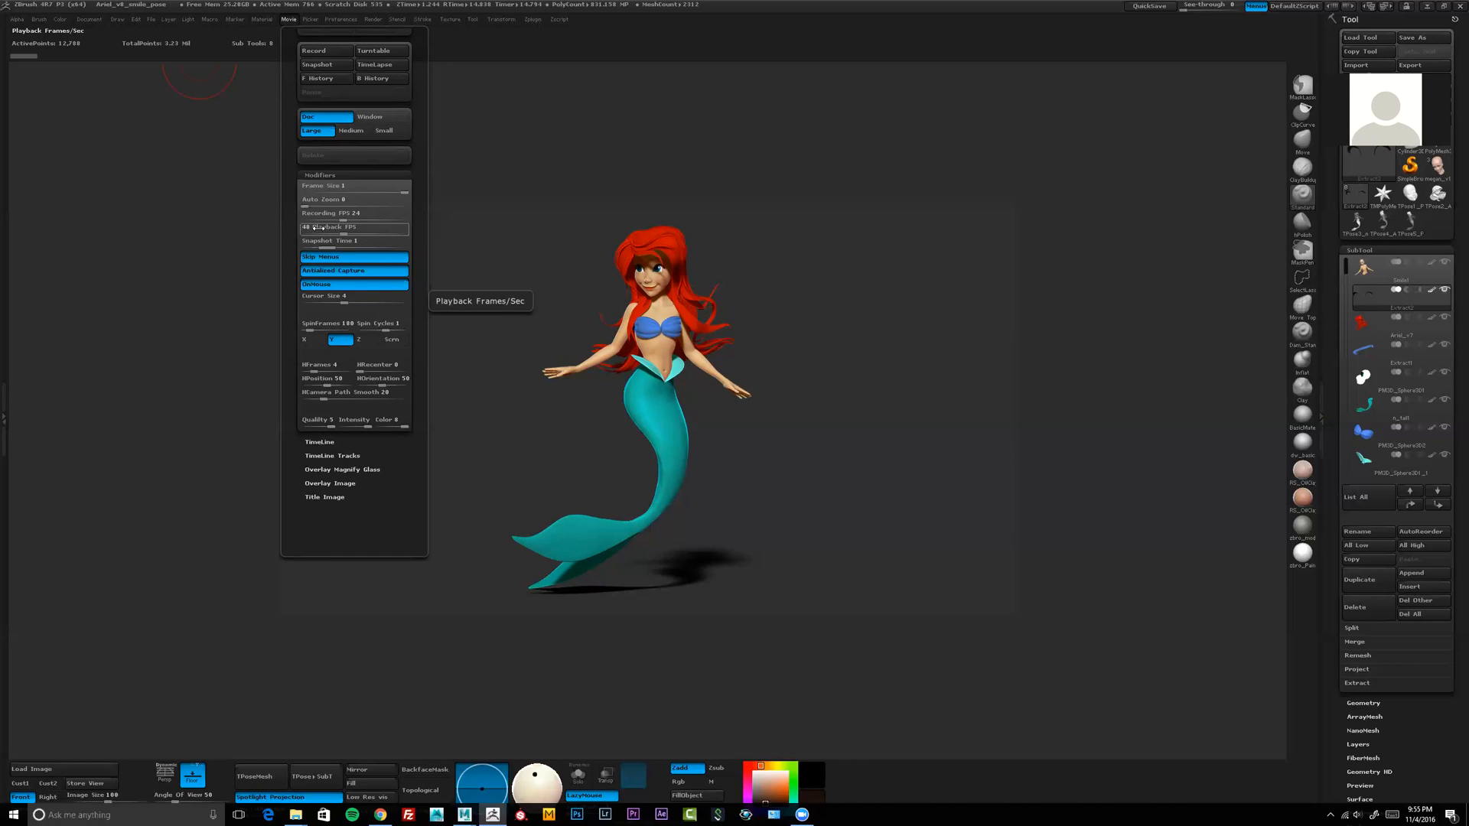
pyautogui.write('8')
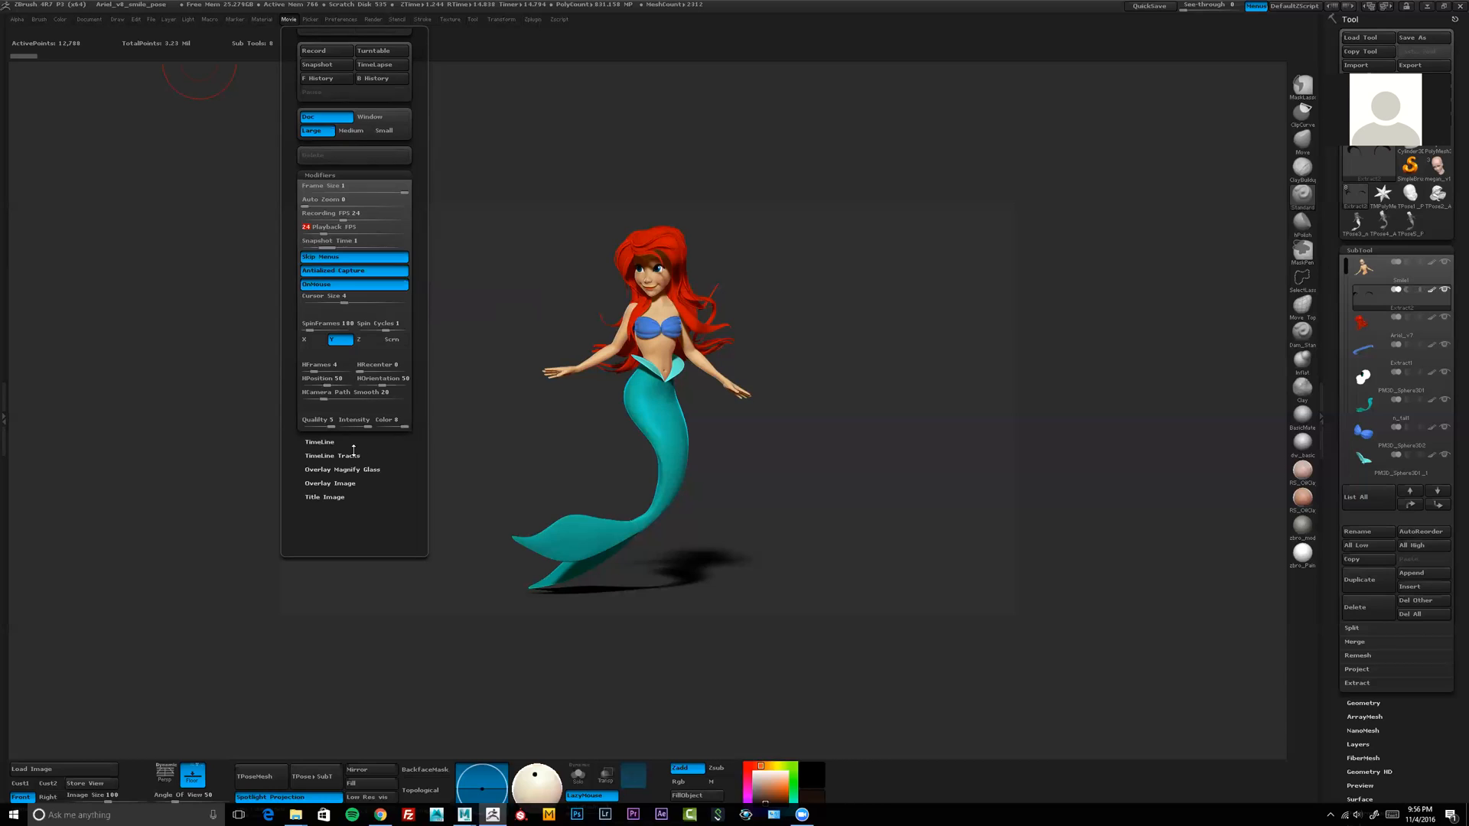
# Step: Set both the FadeIn Time and FadeOut Time of the movie's title image to 0
pyautogui.click(333, 498)
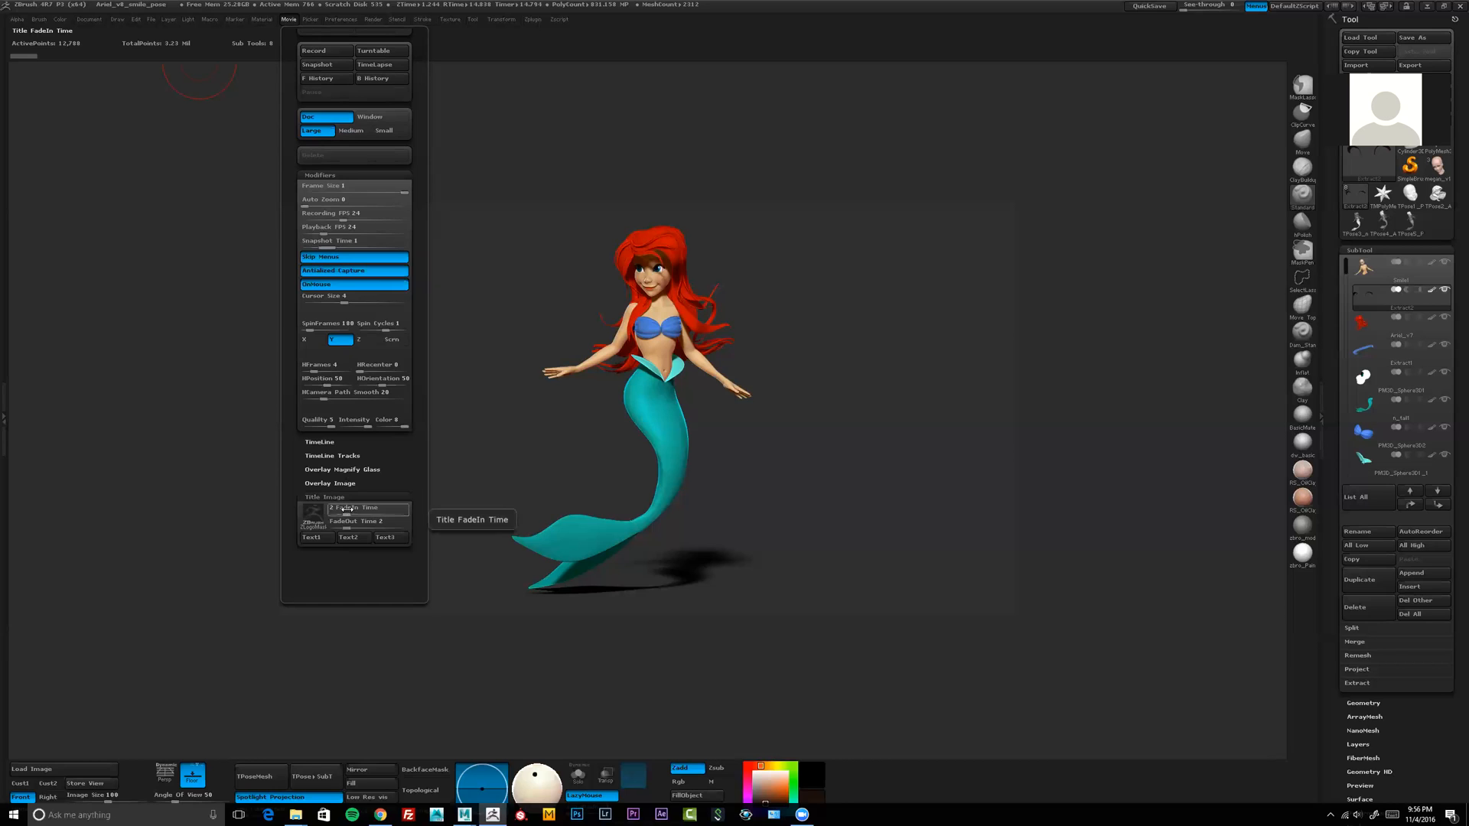
pyautogui.moveTo(317, 515)
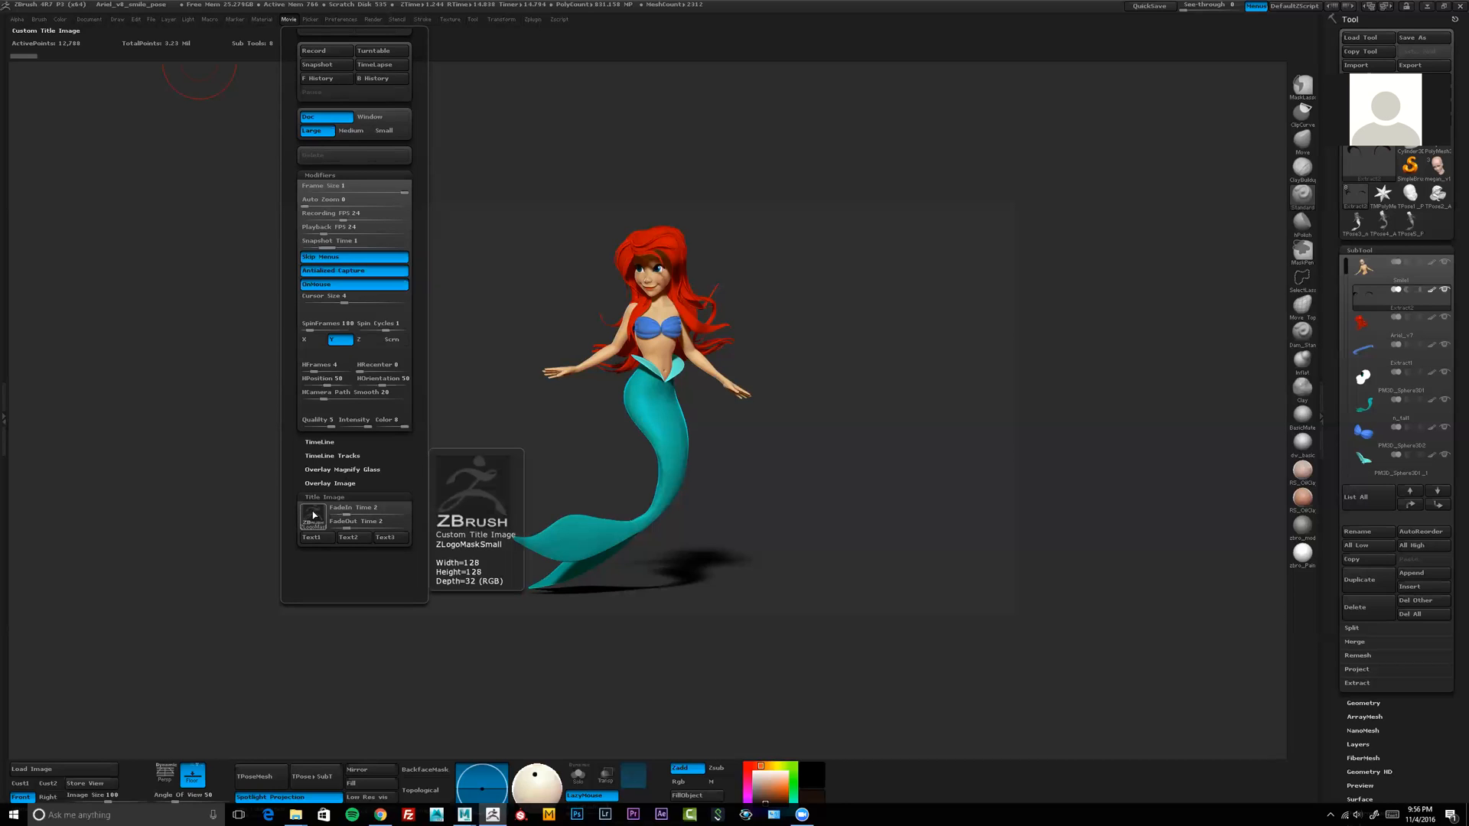
pyautogui.moveTo(344, 510); pyautogui.dragTo(320, 520)
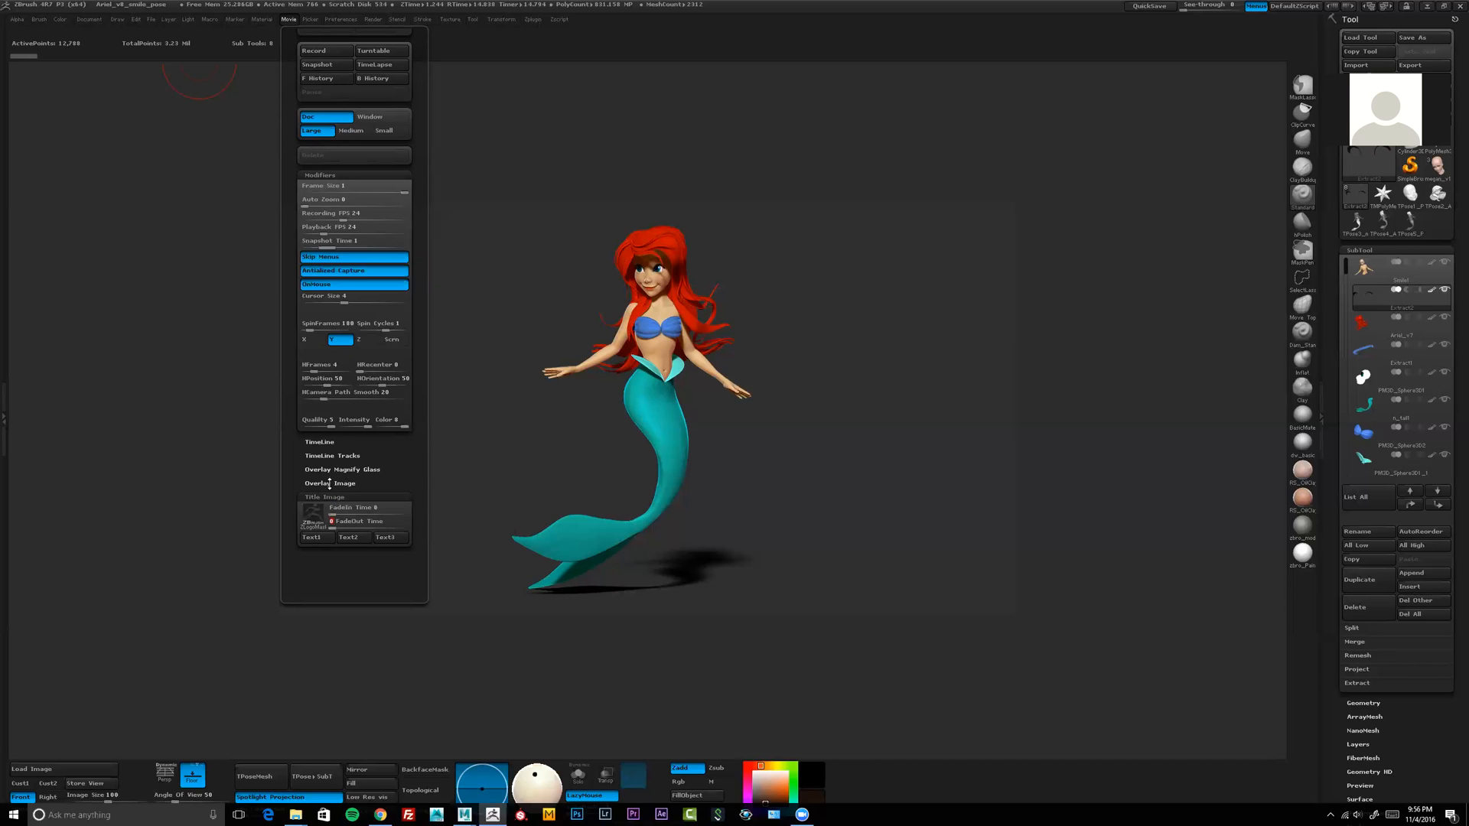
# Step: Open the movie overlay image's Opacity value for editing
pyautogui.click(337, 484)
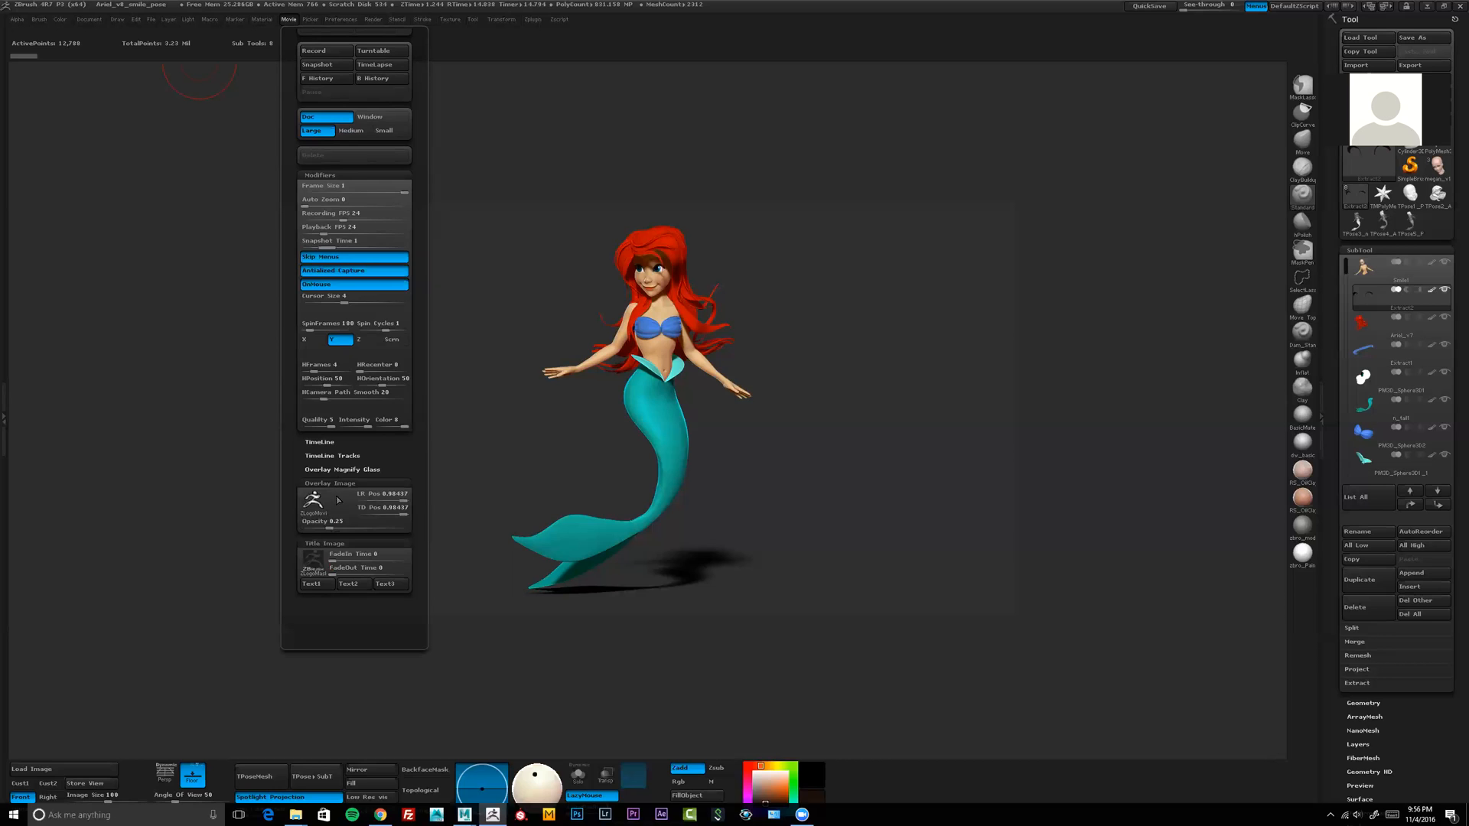
pyautogui.click(318, 522)
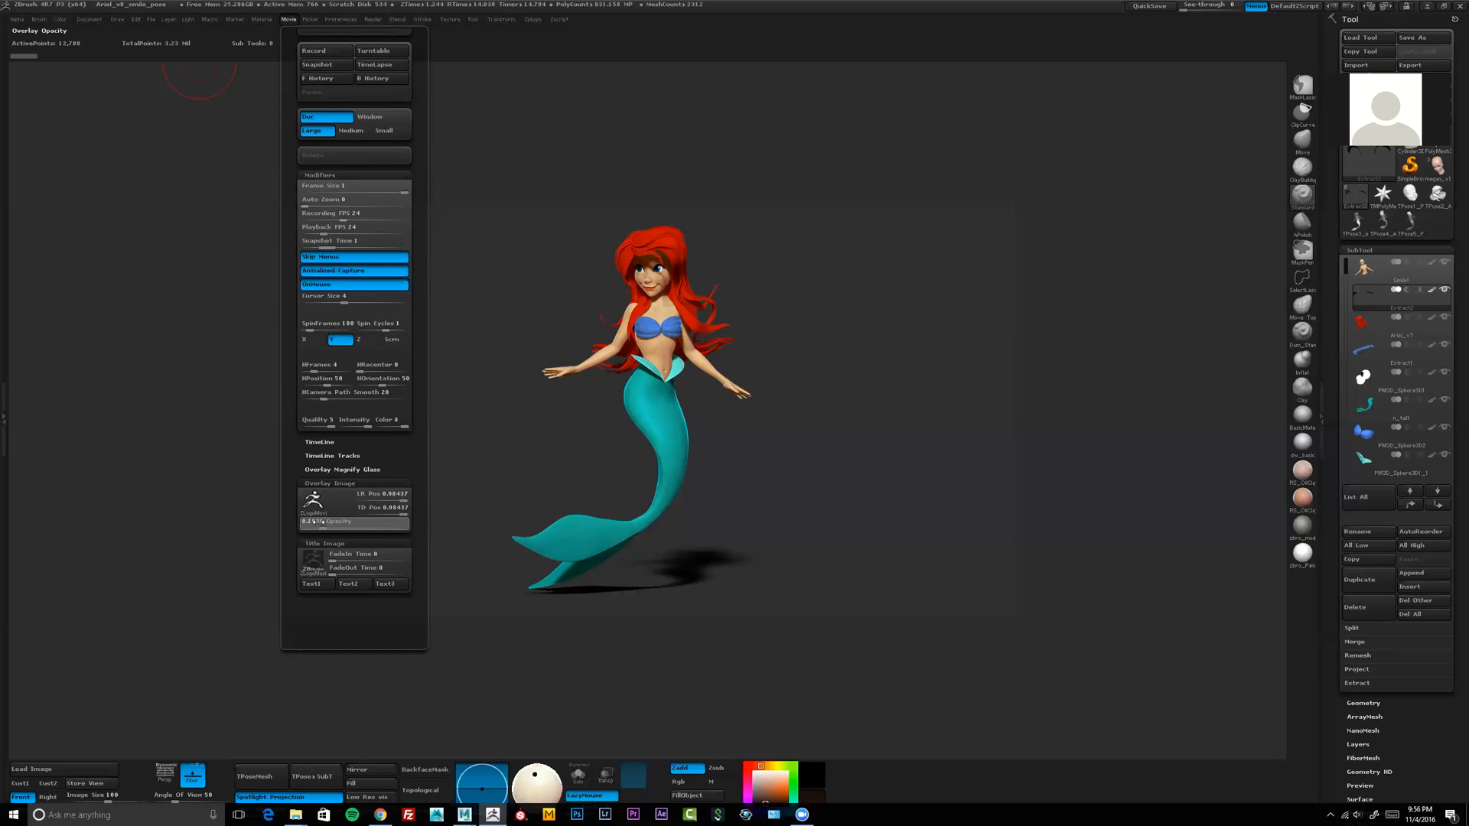
pyautogui.click(337, 483)
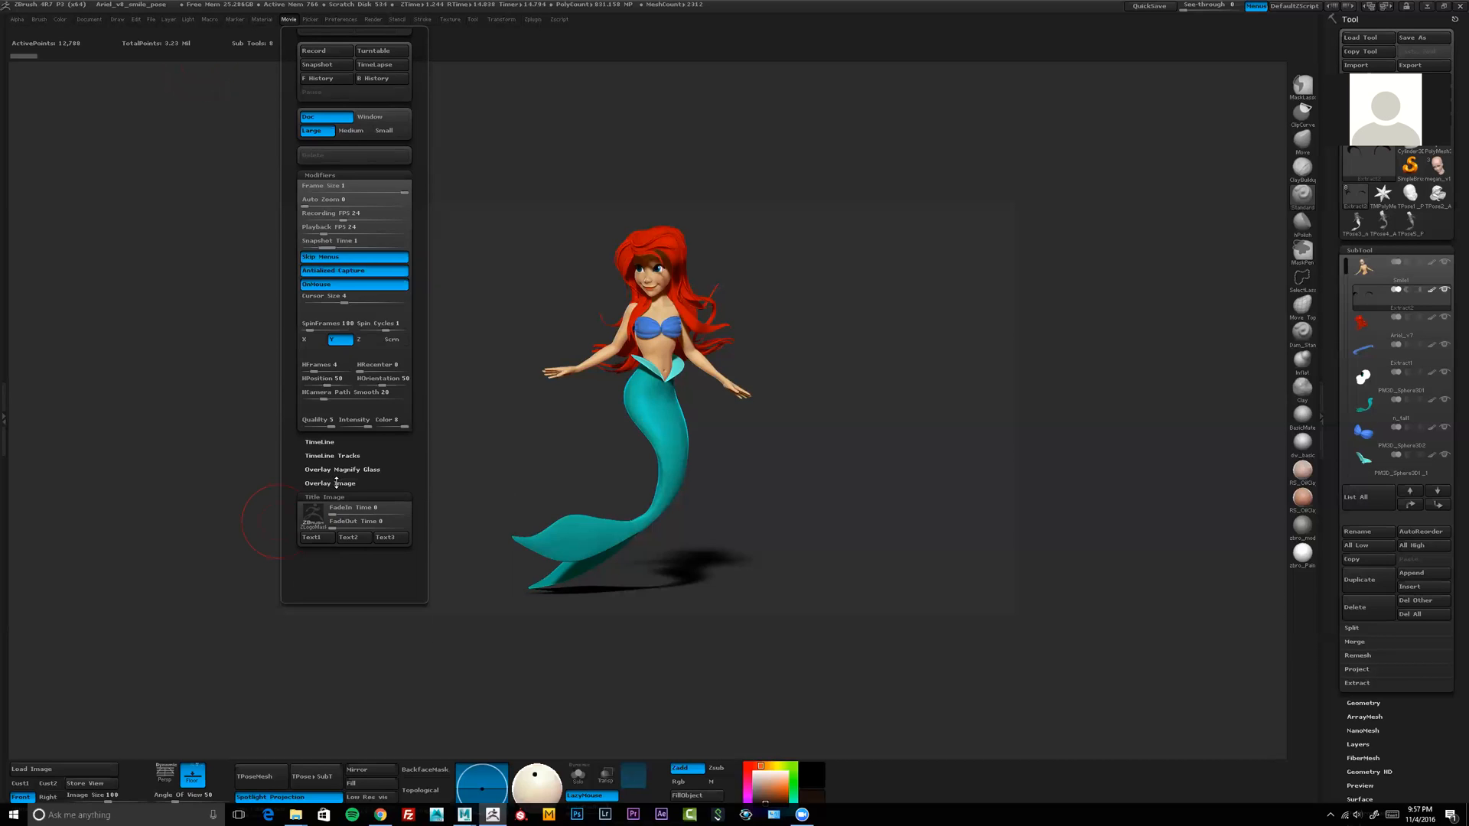
# Step: Examine the movie's magnify glass overlay, timeline tracks and timeline options
pyautogui.click(348, 469)
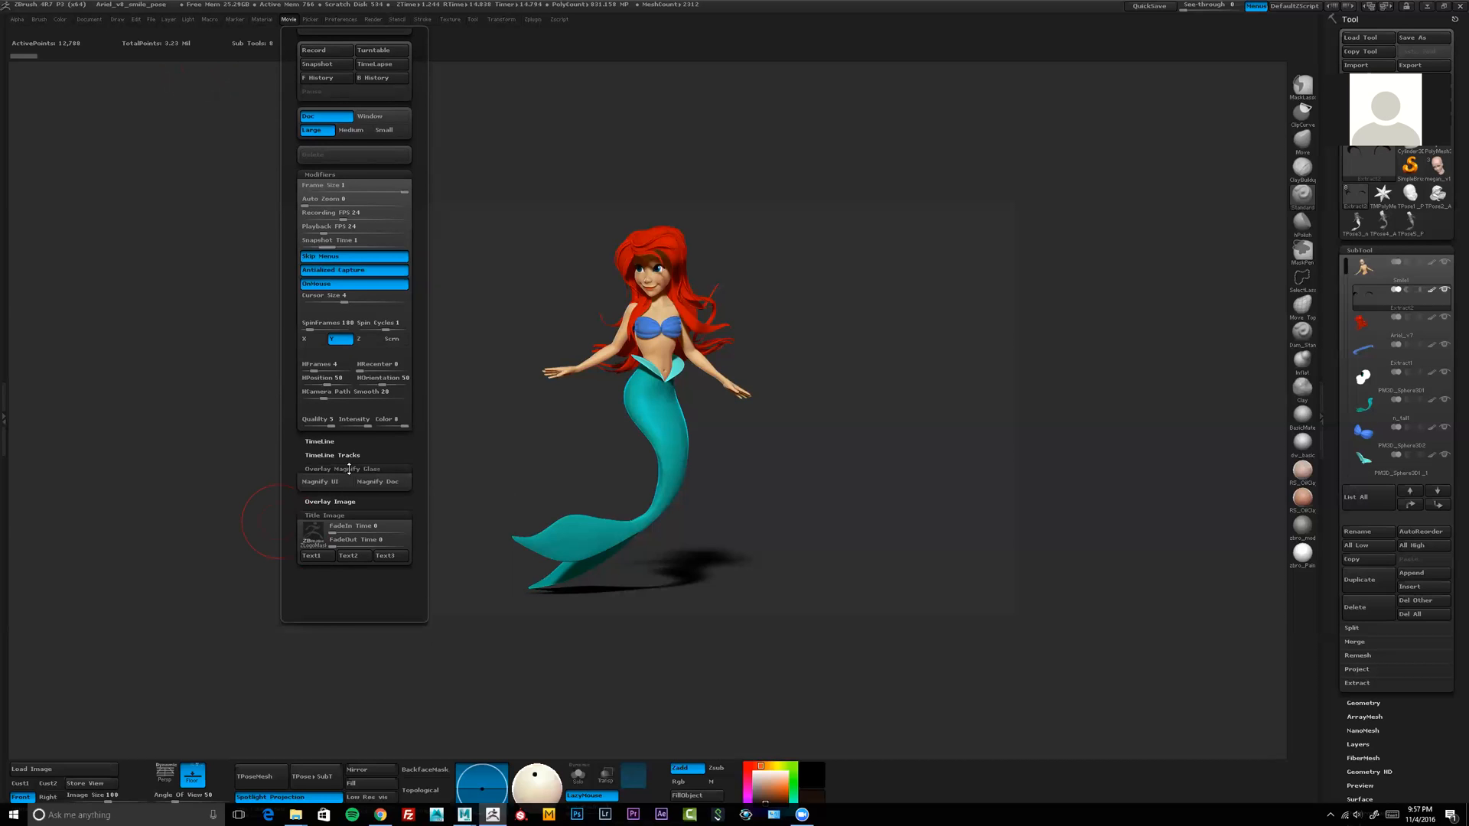
pyautogui.click(349, 469)
pyautogui.click(343, 455)
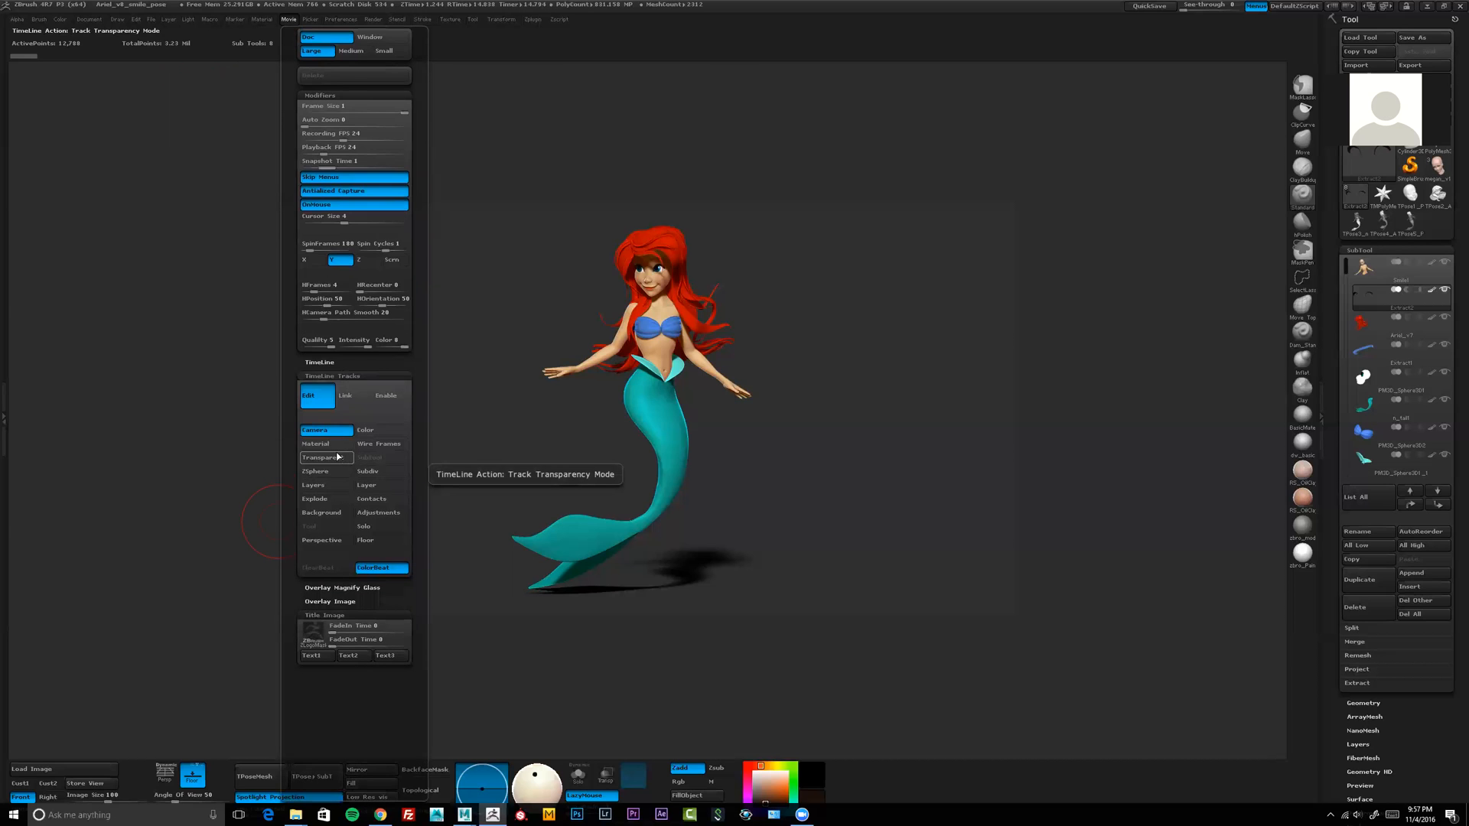
pyautogui.click(343, 376)
pyautogui.click(329, 360)
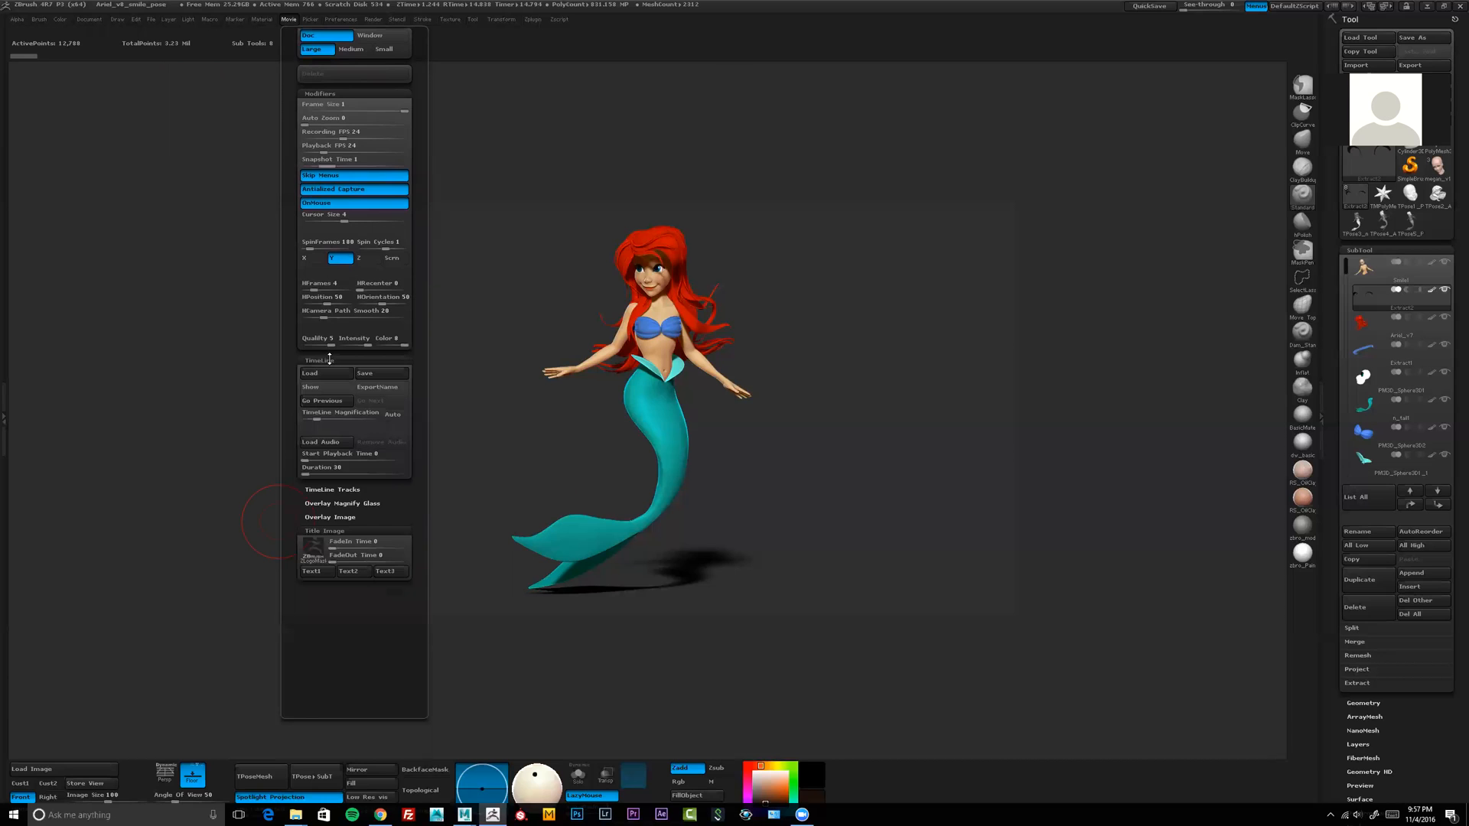
pyautogui.click(332, 359)
pyautogui.moveTo(291, 349); pyautogui.dragTo(307, 431)
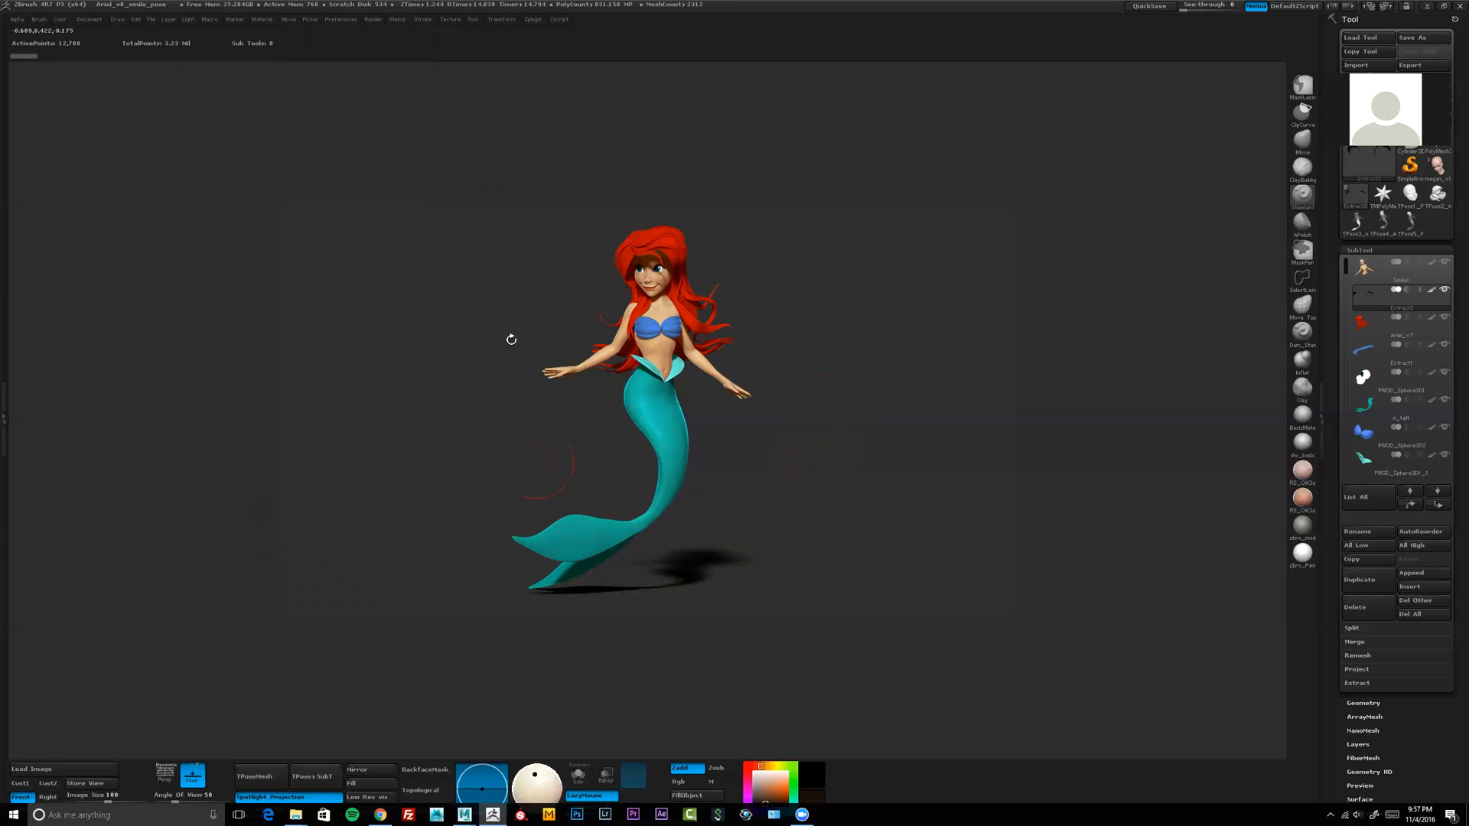
# Step: Turn the mermaid slightly and try to record a turntable of the unrendered preview
pyautogui.moveTo(813, 326); pyautogui.dragTo(764, 348)
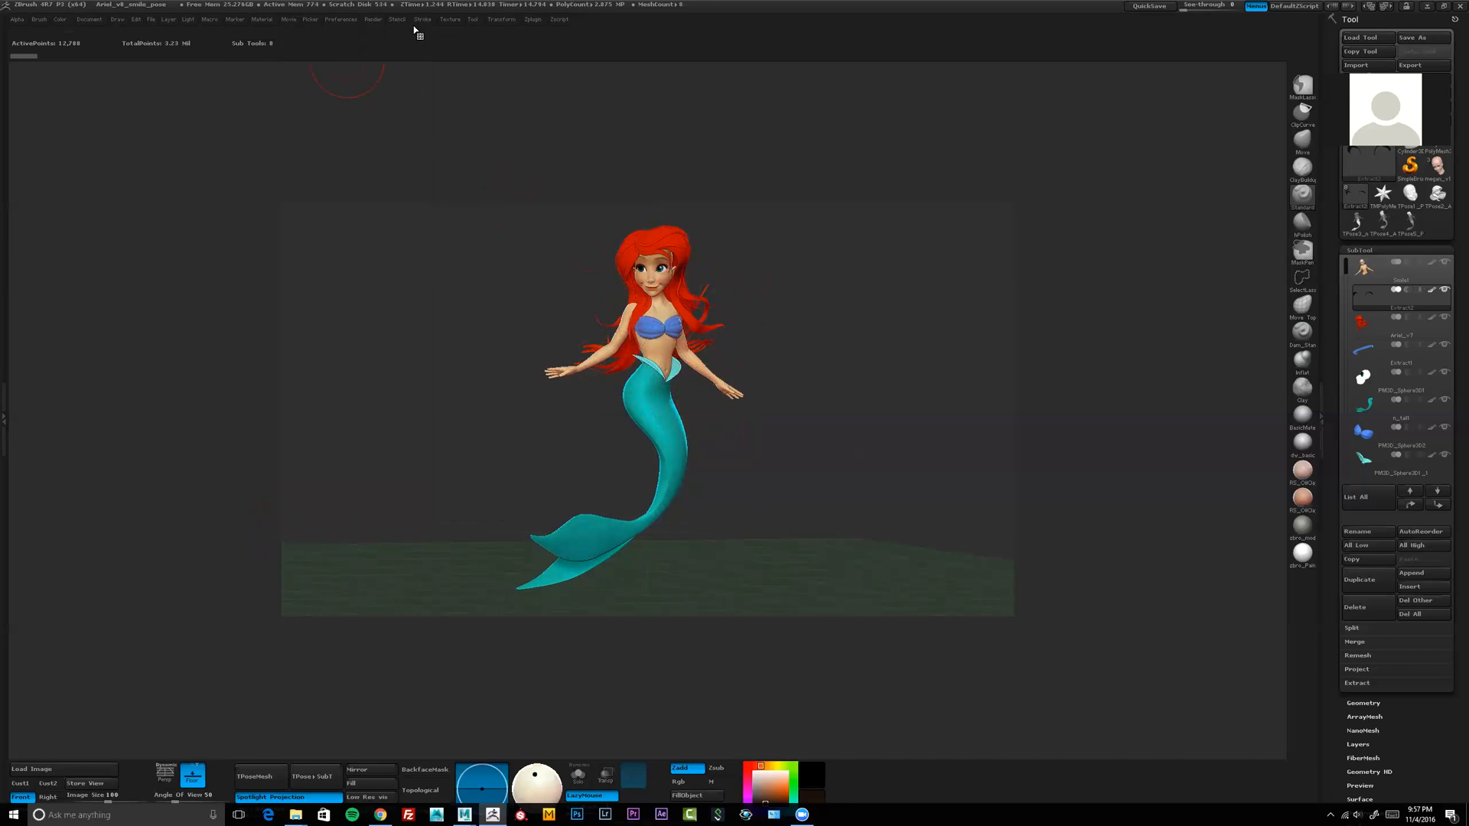
pyautogui.click(374, 20)
pyautogui.click(291, 22)
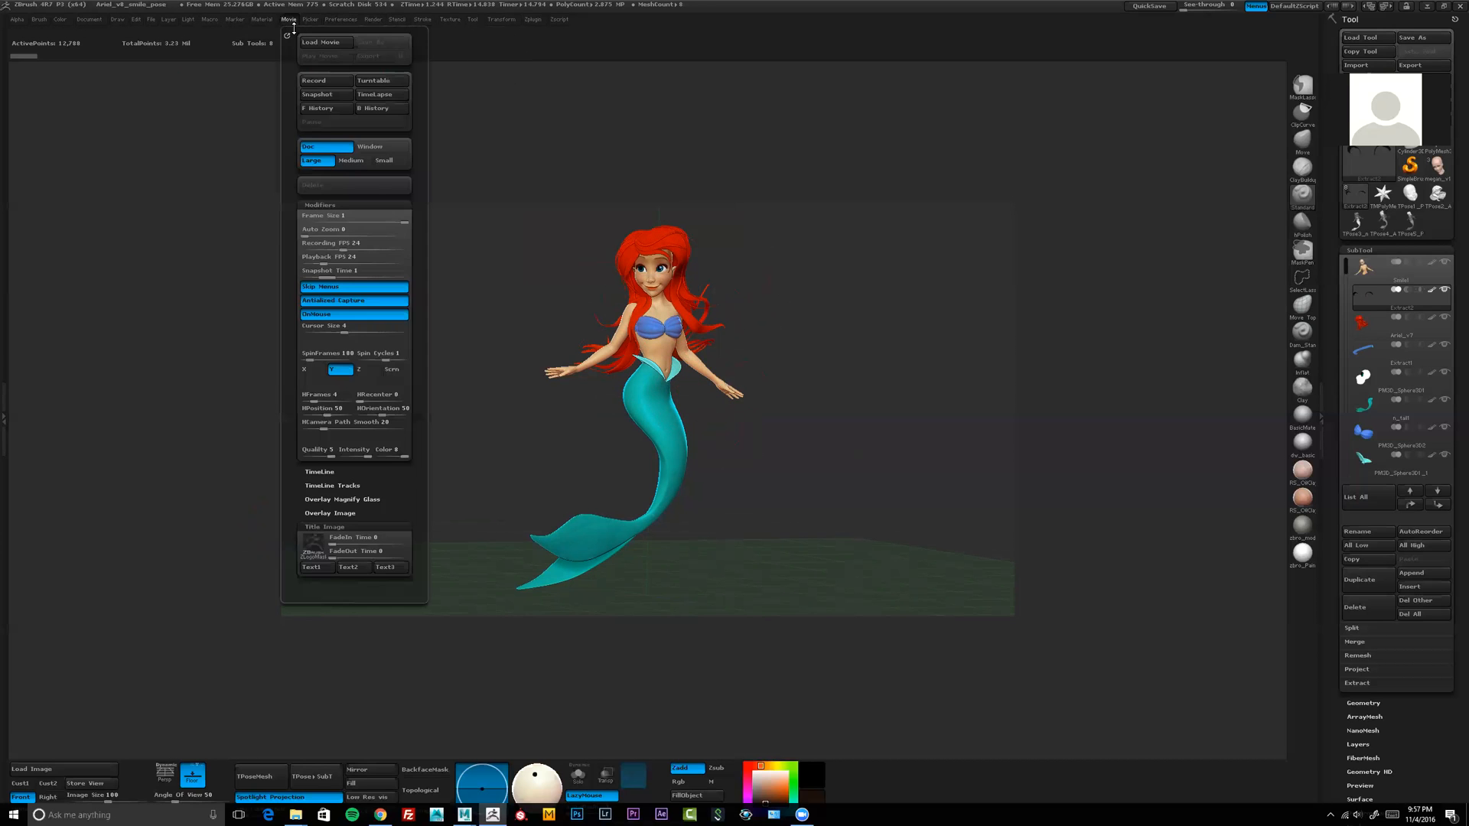
pyautogui.click(386, 80)
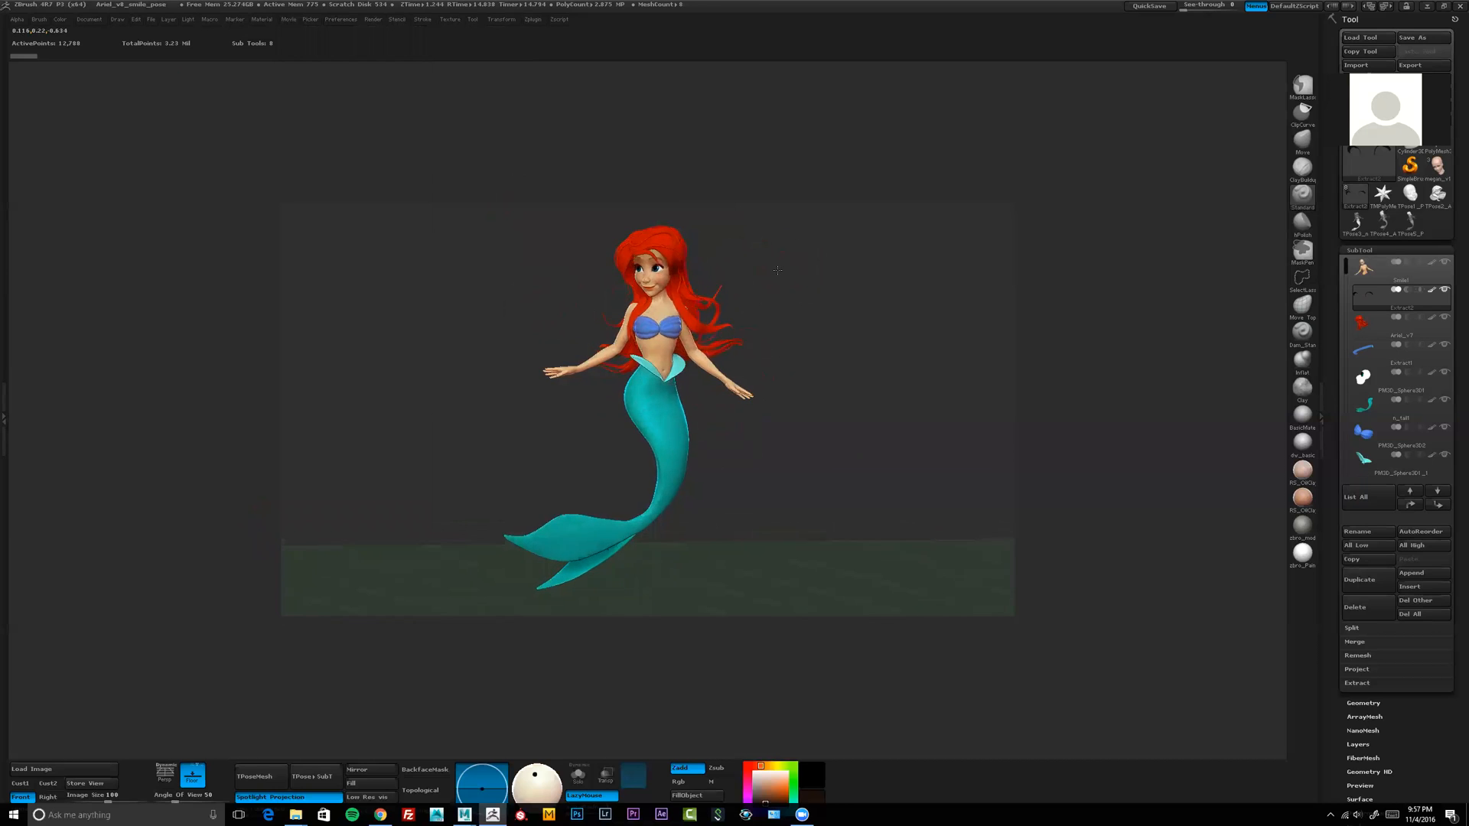
# Step: Render the mermaid with BPR and start recording a turntable of the rendered model
pyautogui.click(291, 20)
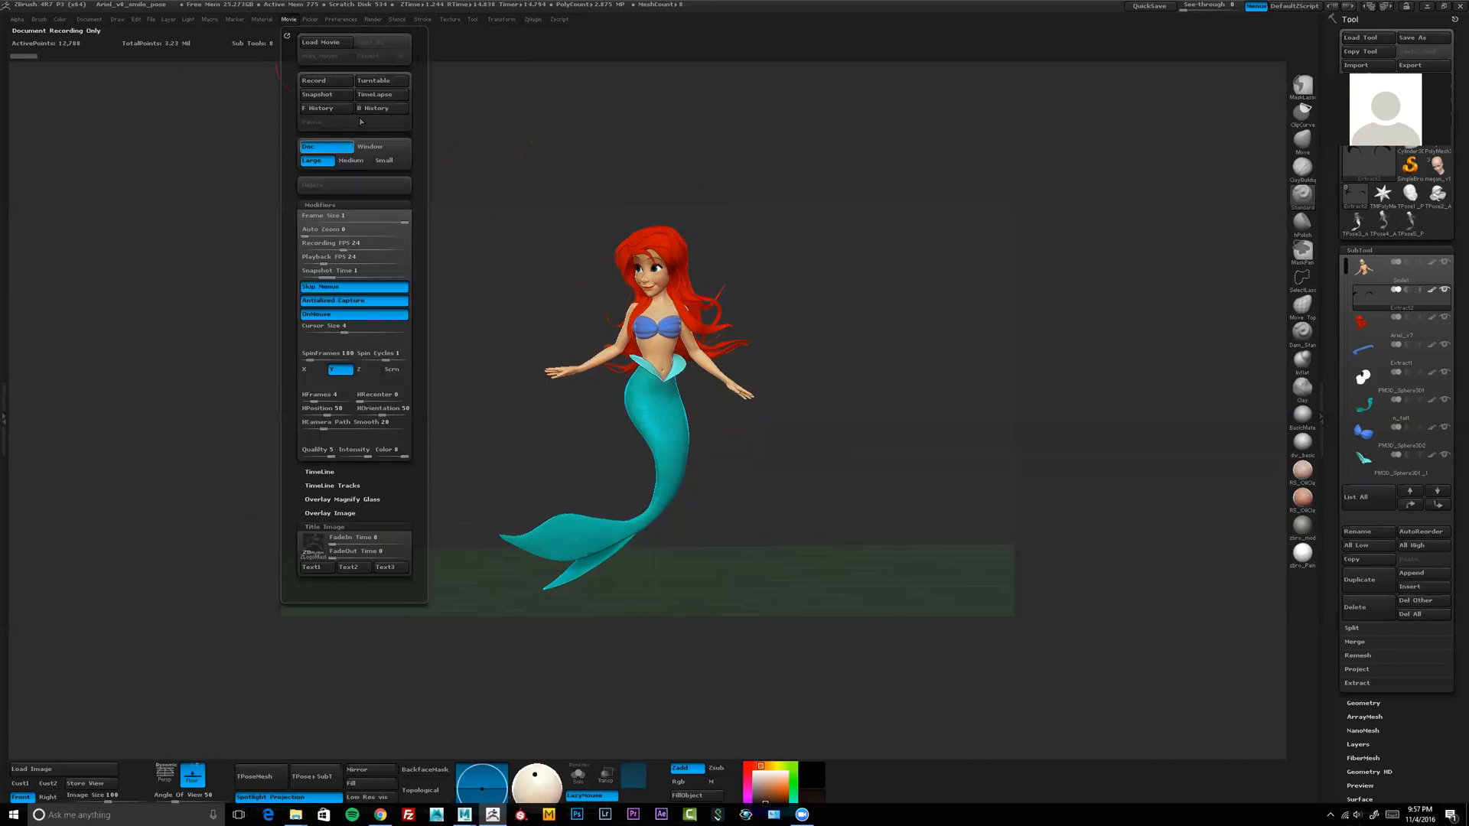
pyautogui.click(374, 21)
pyautogui.click(396, 151)
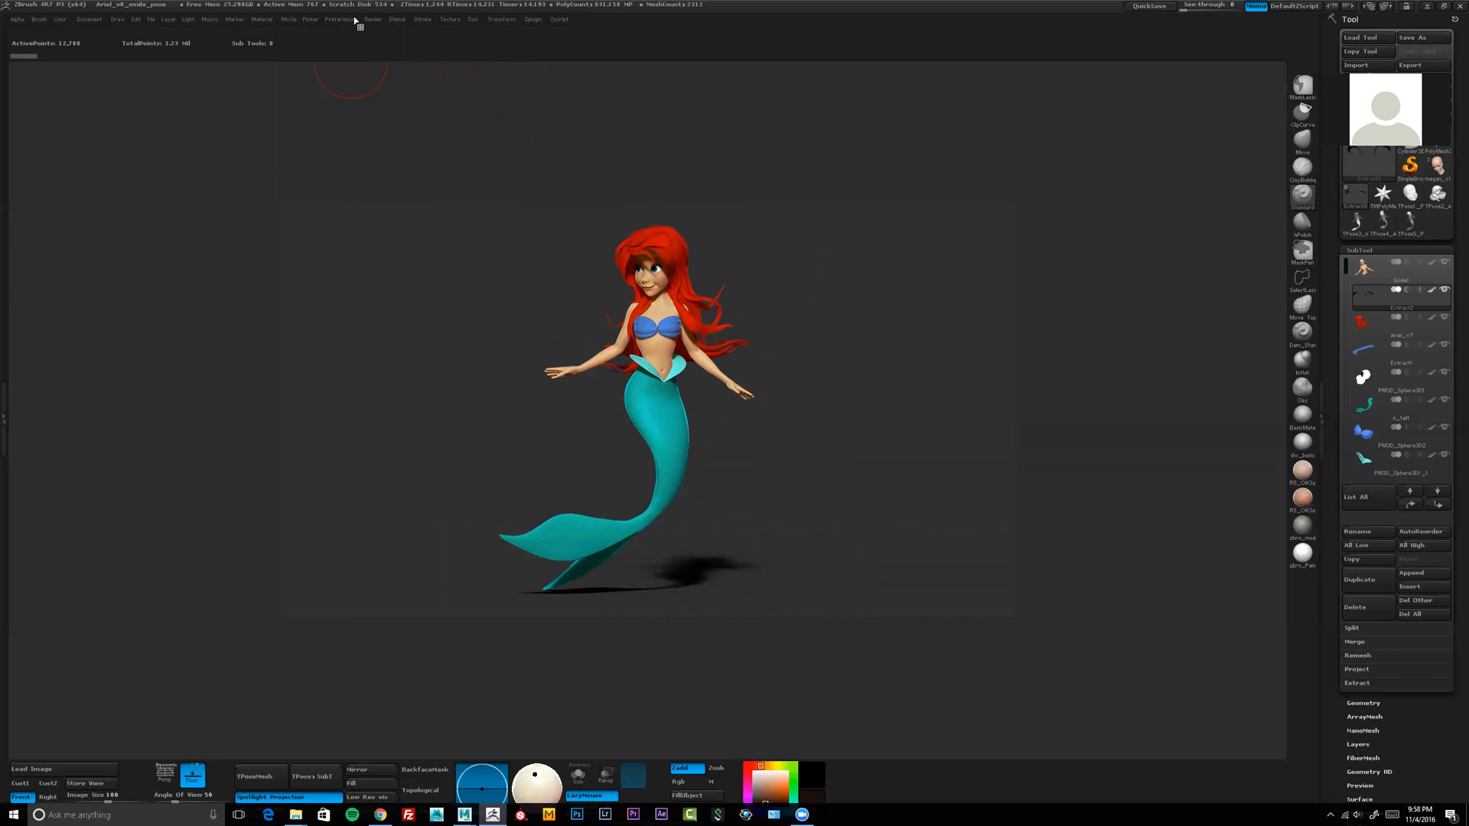
pyautogui.click(288, 20)
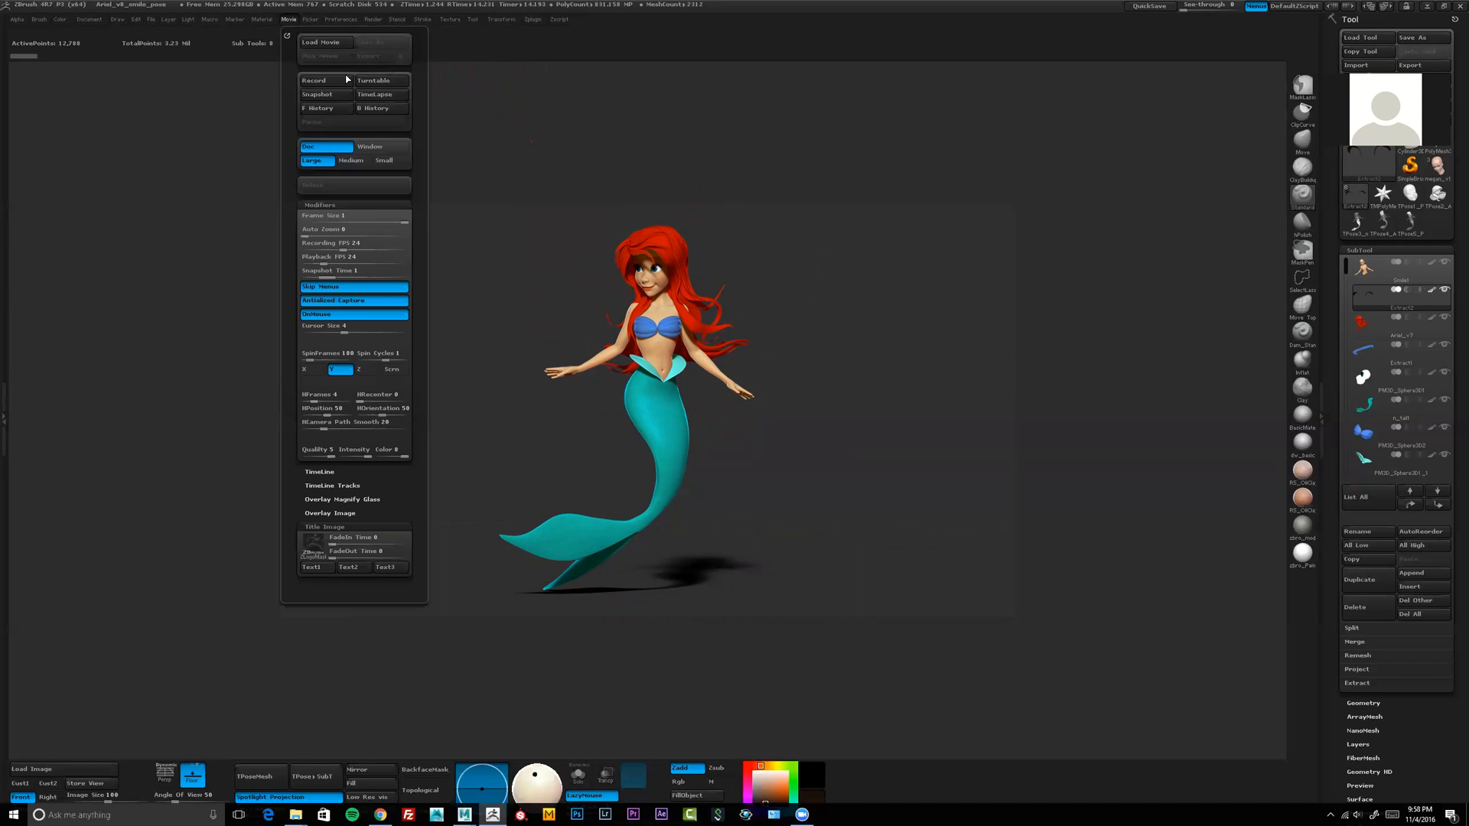
pyautogui.click(386, 83)
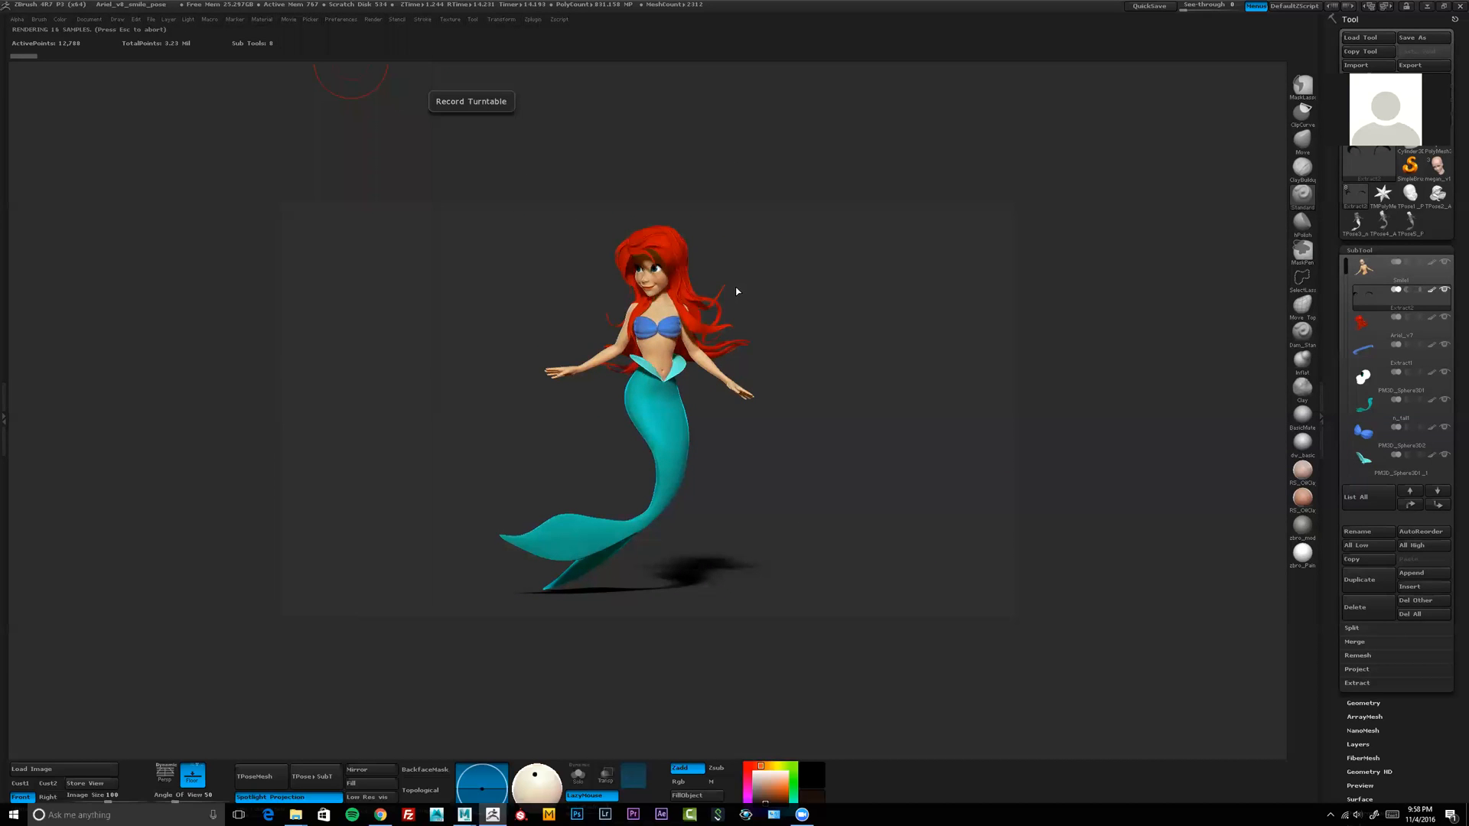